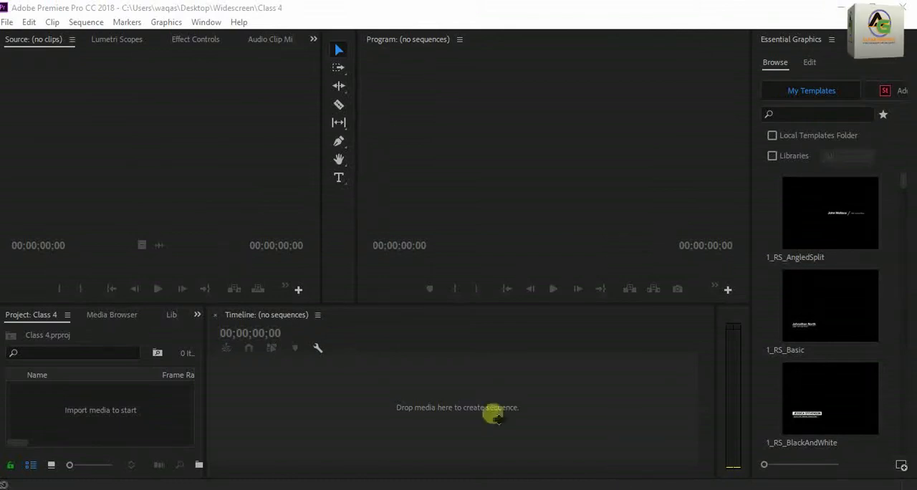
# Import the Airport - 3586 video from the Downloads folder and open it in the Source monitor.
pyautogui.doubleClick(129, 421)
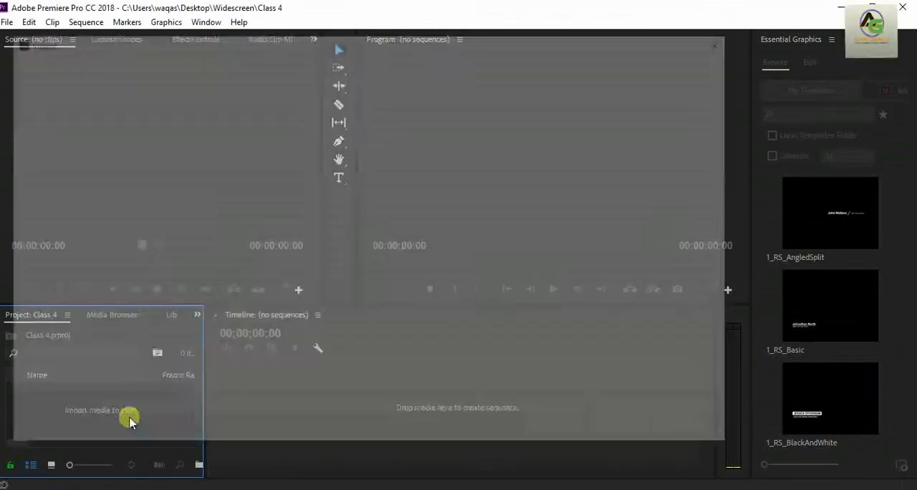
pyautogui.moveTo(142, 248); pyautogui.dragTo(140, 179)
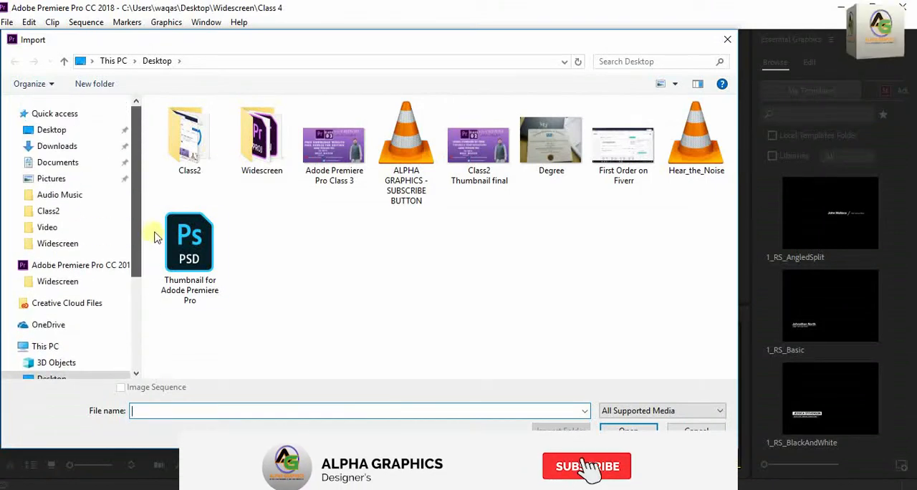
pyautogui.click(86, 148)
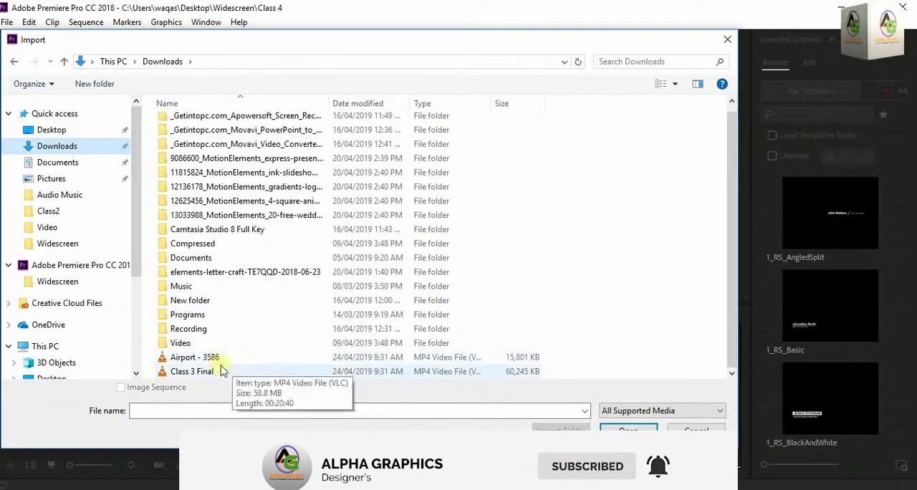
pyautogui.click(219, 352)
pyautogui.doubleClick(219, 352)
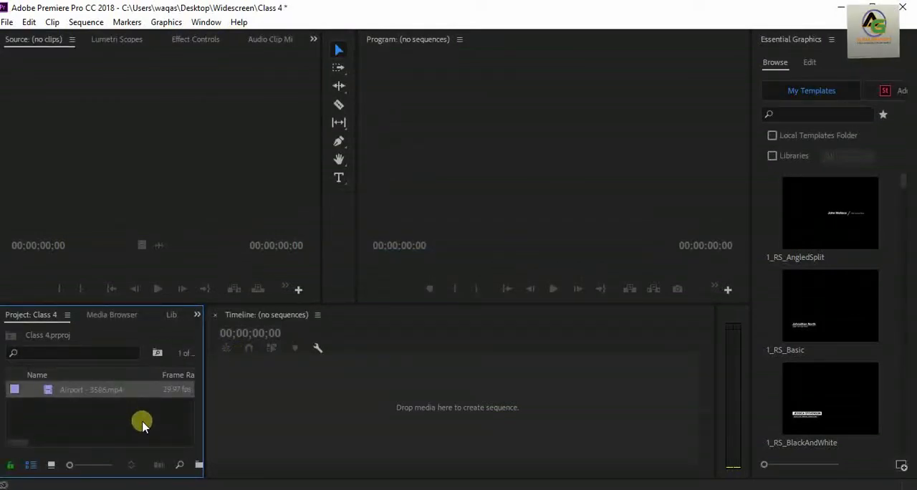
pyautogui.doubleClick(48, 392)
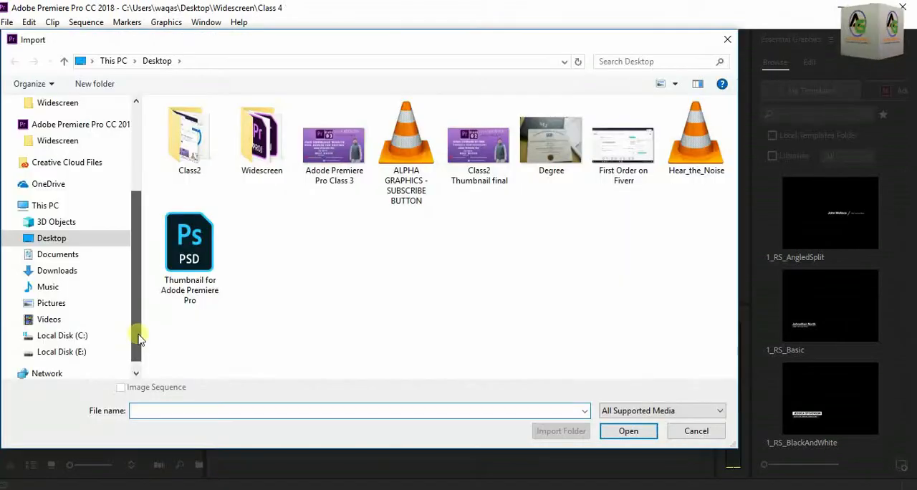
# Import Airport - 3586.mp4 from the Downloads folder into the empty Class 4 project.
pyautogui.moveTo(138, 336); pyautogui.dragTo(158, 232)
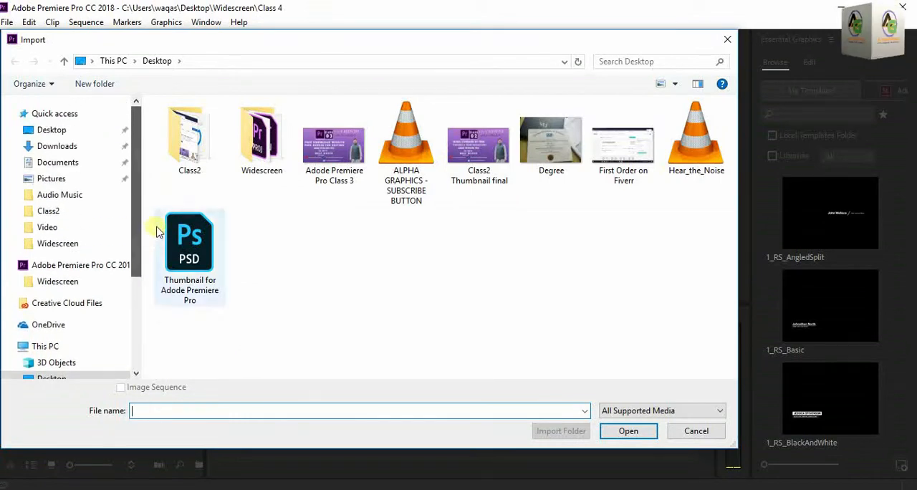
pyautogui.click(75, 147)
pyautogui.scroll(-1, 403, 298)
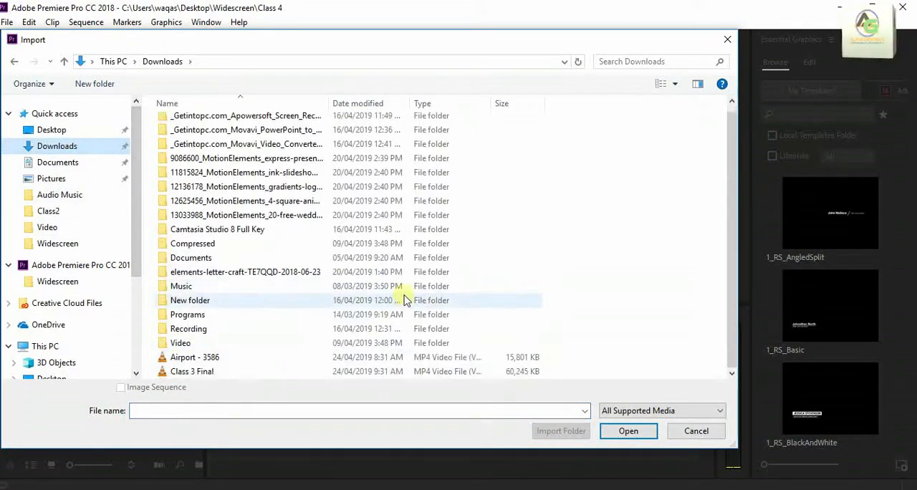
pyautogui.doubleClick(217, 356)
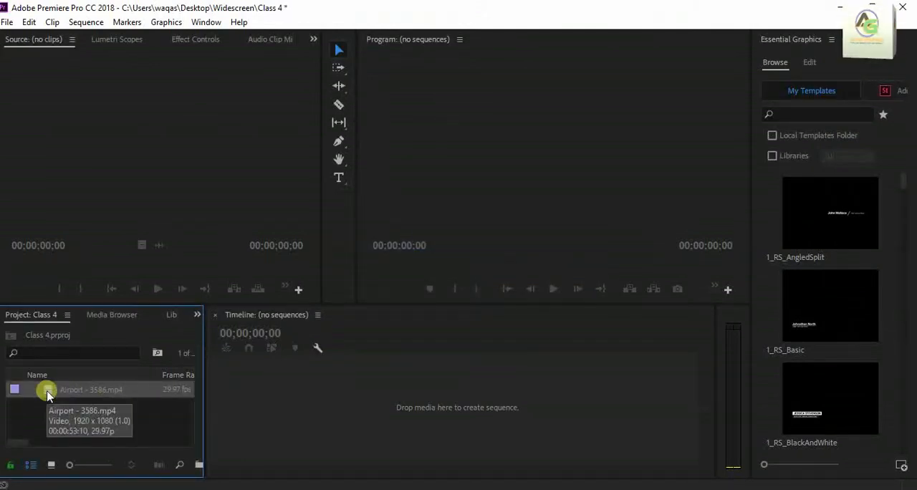
pyautogui.click(152, 420)
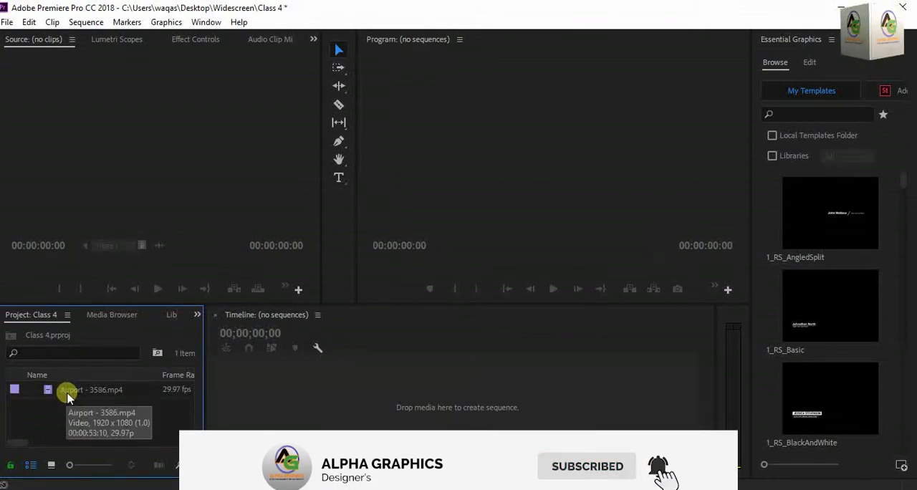
# Widen the project panel and start creating a new sequence.
pyautogui.click(353, 415)
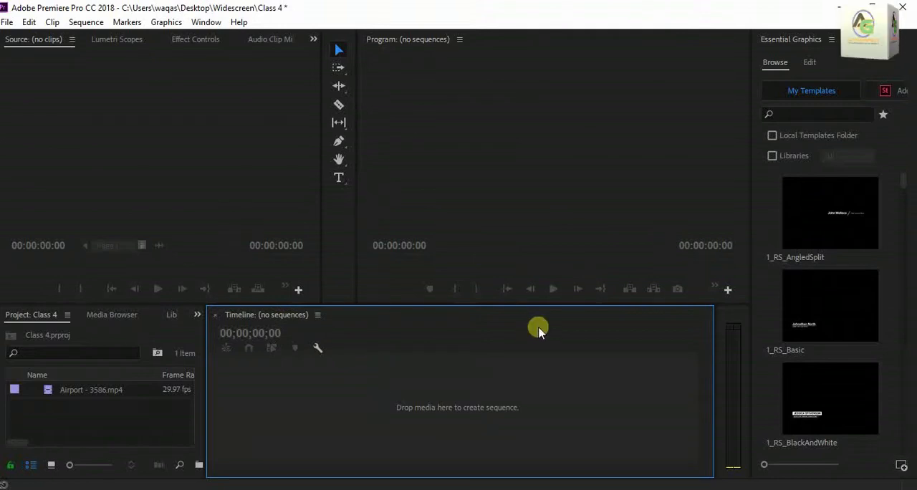
pyautogui.moveTo(203, 438); pyautogui.dragTo(215, 479)
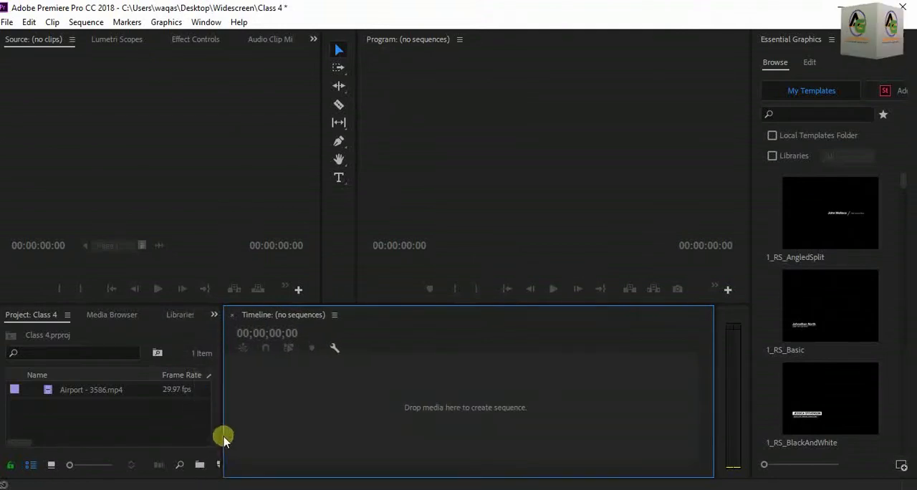
pyautogui.moveTo(223, 437); pyautogui.dragTo(246, 438)
pyautogui.click(221, 464)
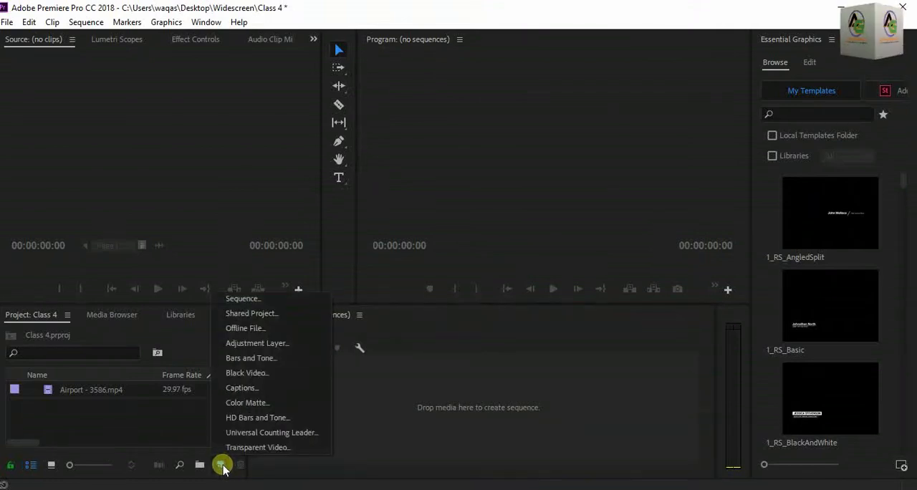
pyautogui.click(244, 299)
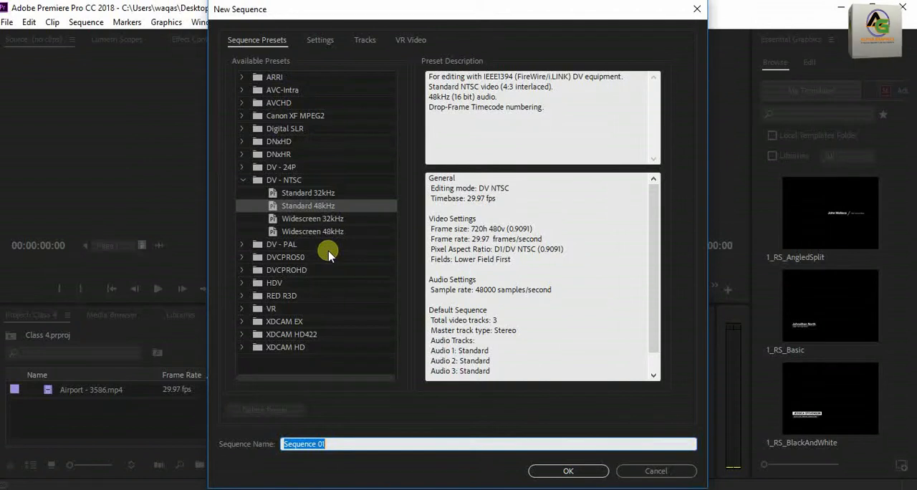
# Look through the sequence preset groups, including ARRI, Canon XF MPEG2, Digital SLR and DV - NTSC.
pyautogui.click(244, 180)
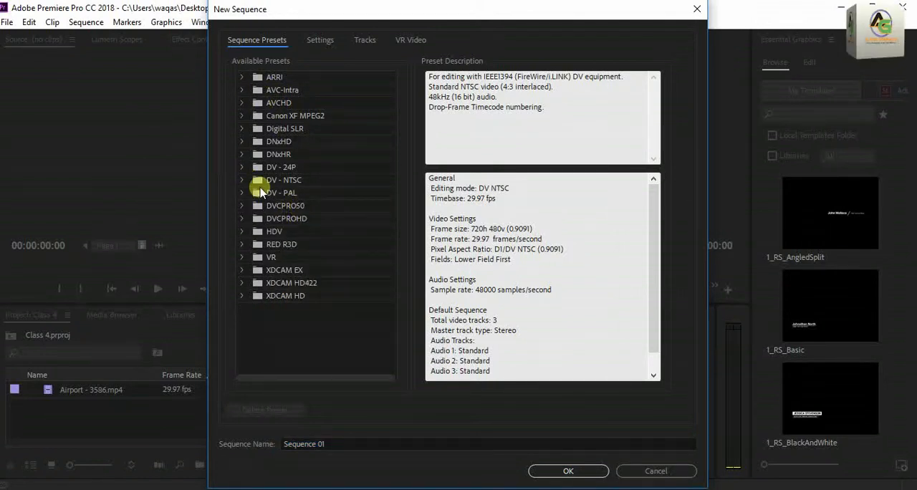
pyautogui.click(244, 78)
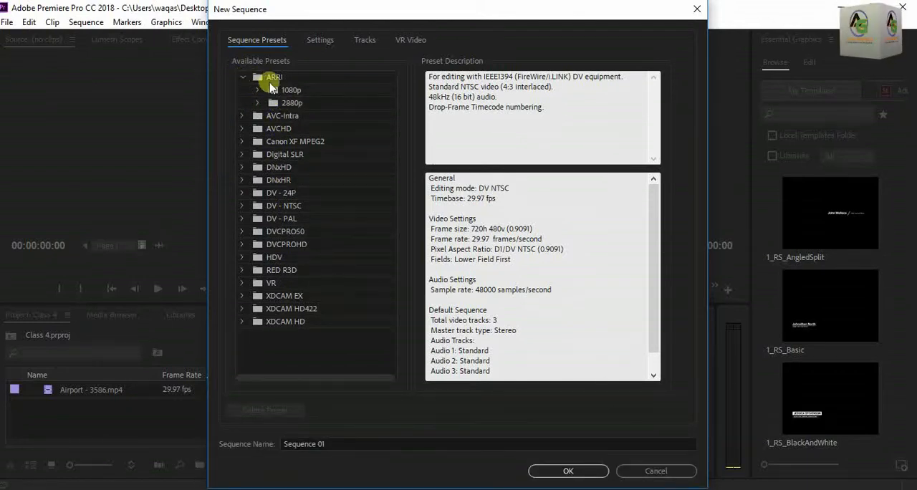
pyautogui.click(286, 142)
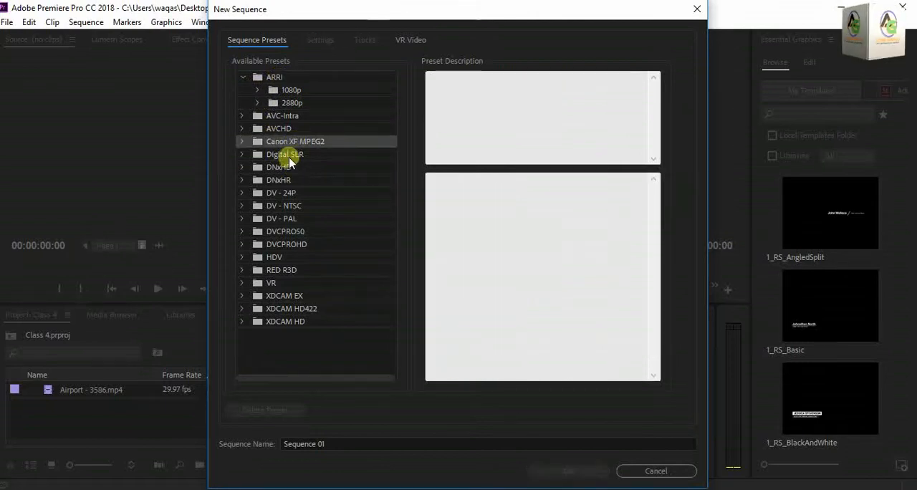
pyautogui.click(297, 154)
pyautogui.click(304, 206)
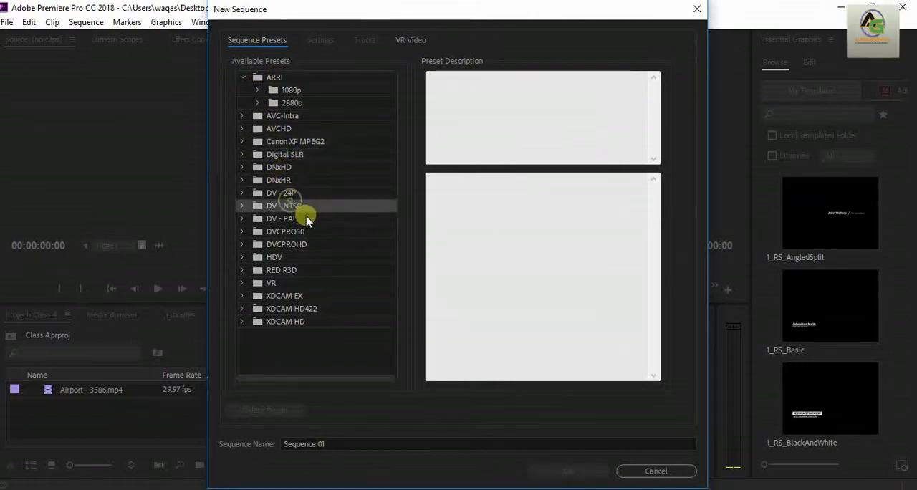
pyautogui.click(243, 79)
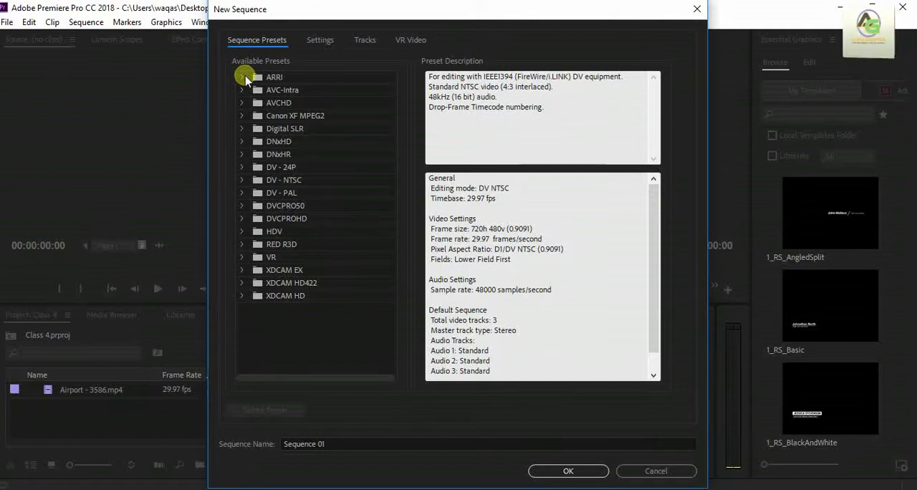
pyautogui.click(243, 77)
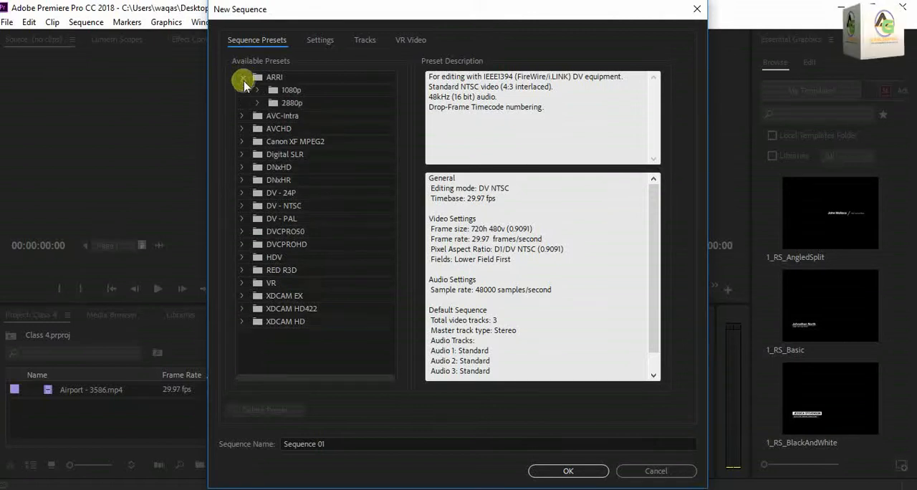
pyautogui.click(289, 142)
pyautogui.click(297, 155)
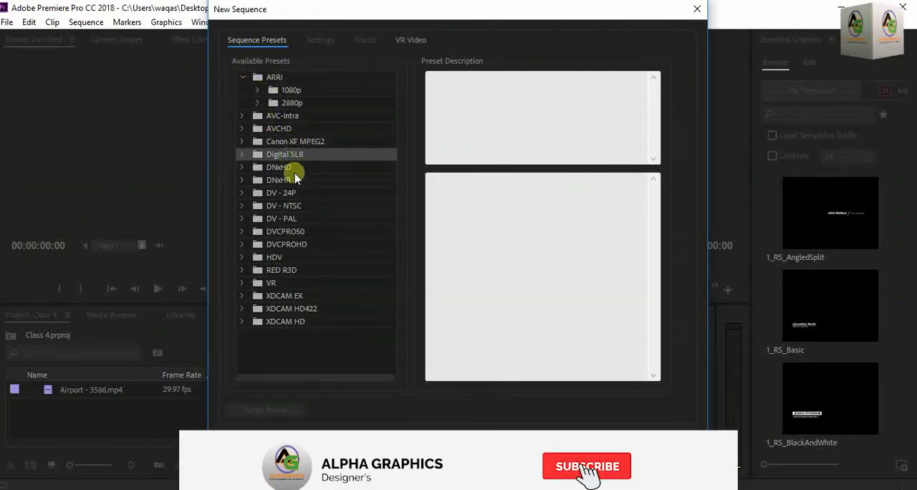
pyautogui.click(284, 205)
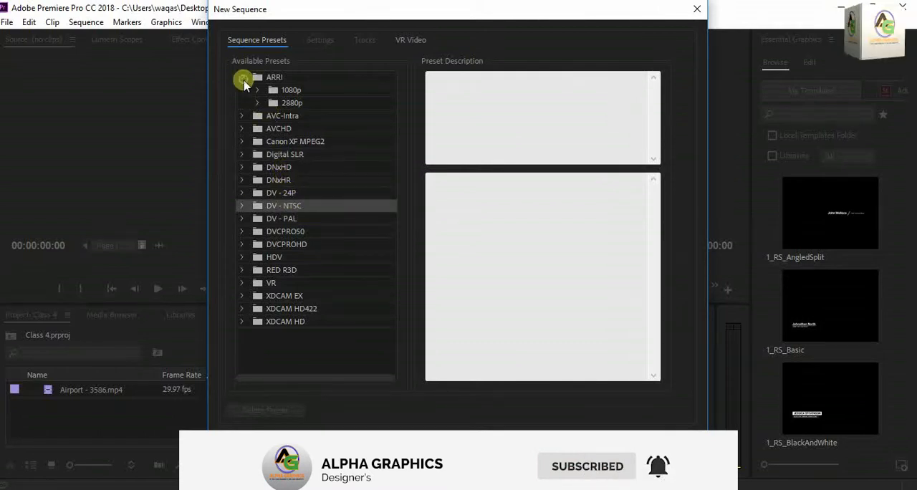
pyautogui.click(243, 78)
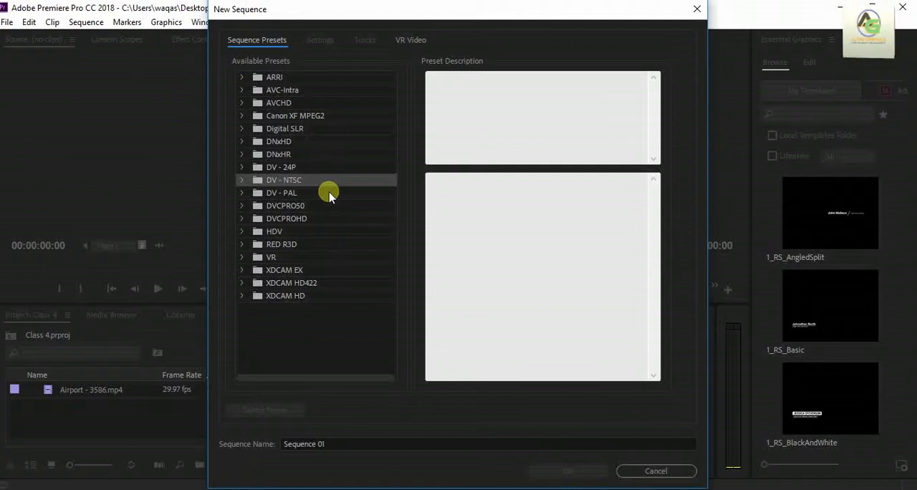
# Examine the presets in the DV - PAL, DV - NTSC, DV - 24P and DVCPRO50 groups.
pyautogui.click(244, 194)
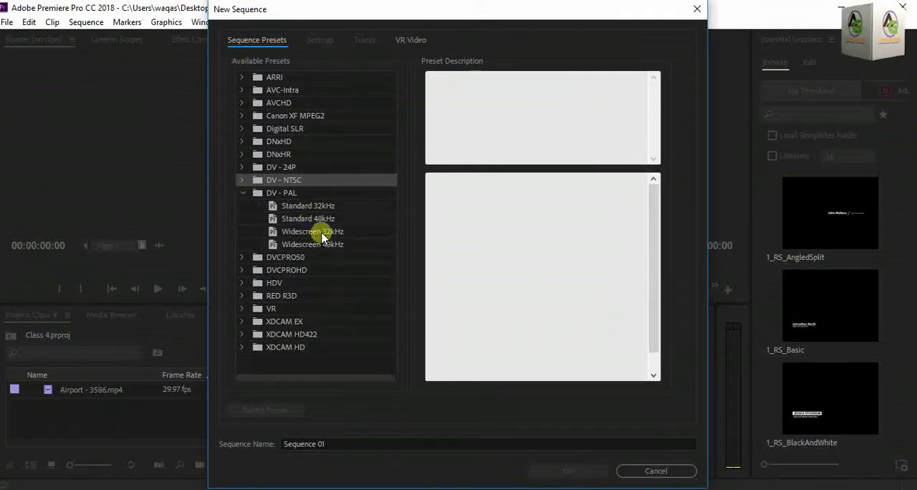
pyautogui.click(321, 233)
pyautogui.click(243, 192)
pyautogui.click(245, 180)
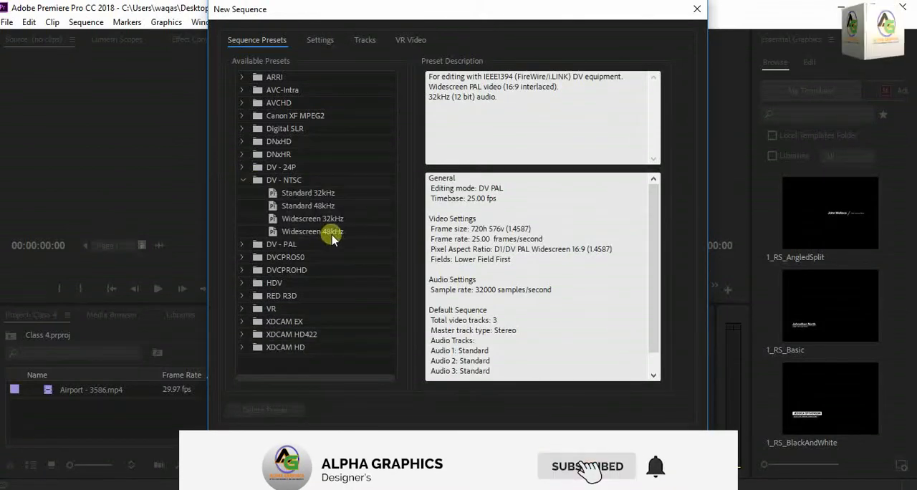
pyautogui.click(245, 180)
pyautogui.click(244, 180)
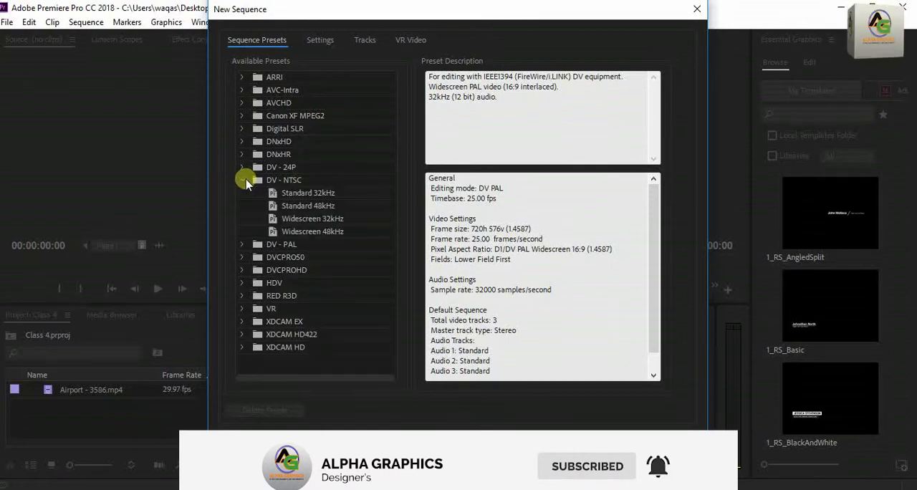
pyautogui.click(244, 180)
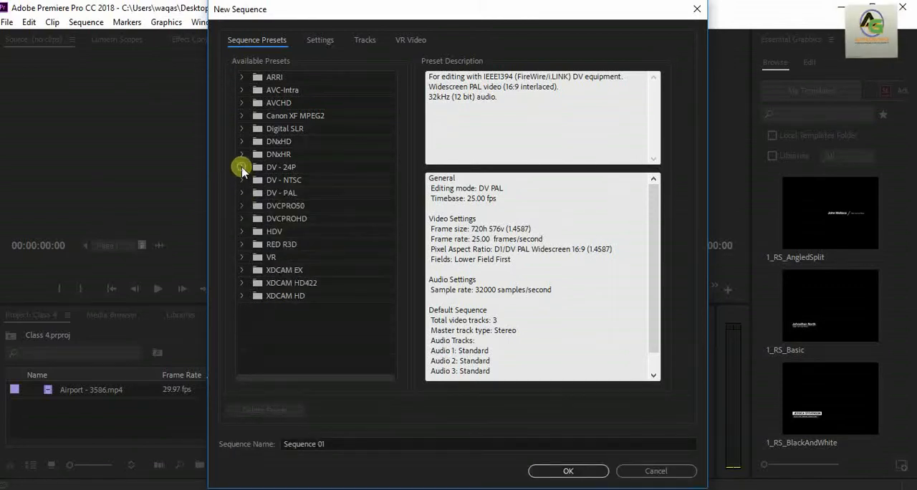
pyautogui.click(244, 167)
pyautogui.click(243, 167)
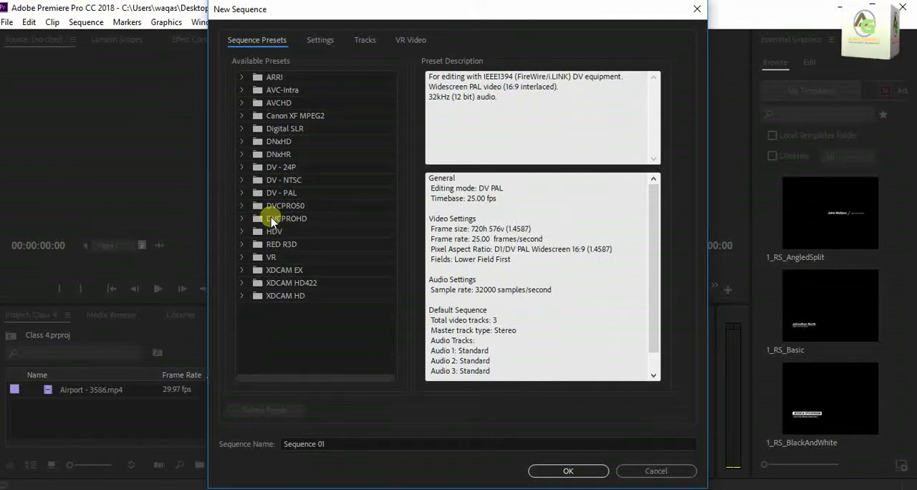
pyautogui.click(243, 205)
pyautogui.click(243, 205)
pyautogui.click(243, 205)
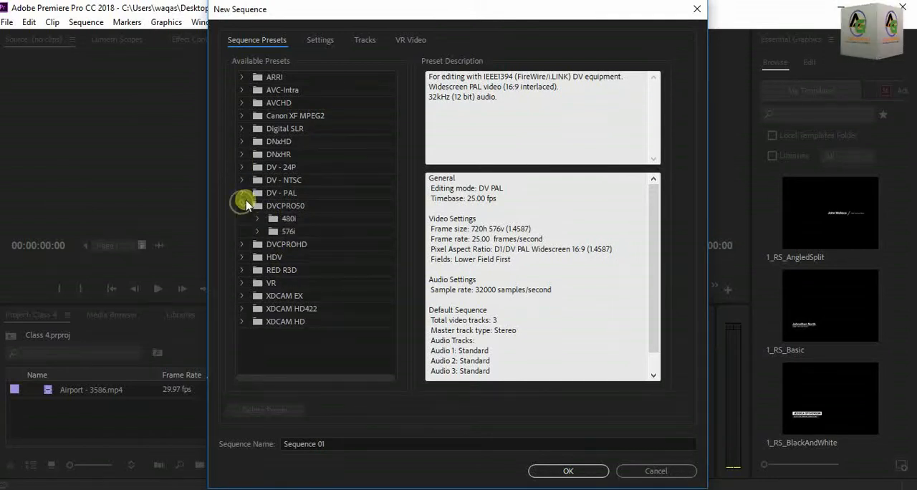
pyautogui.click(243, 206)
# Choose the DV - PAL Widescreen 48kHz preset and show its detailed sequence settings.
pyautogui.click(243, 193)
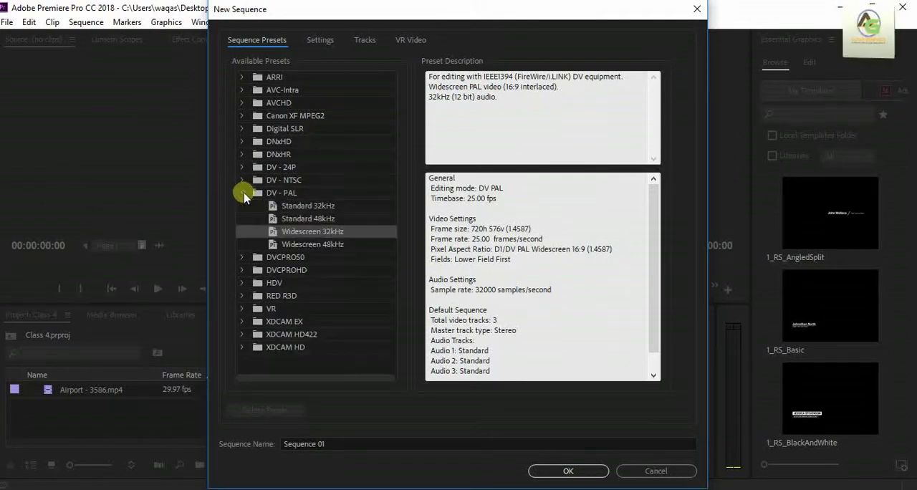
pyautogui.click(317, 244)
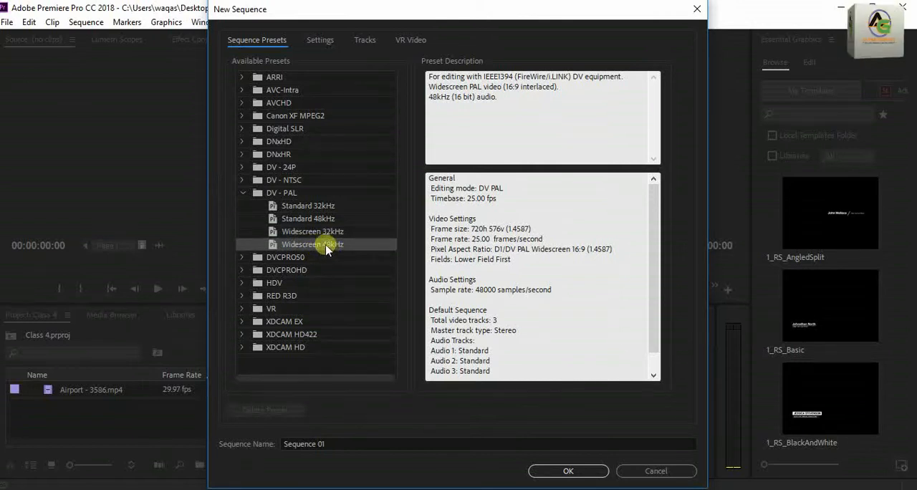
pyautogui.click(320, 40)
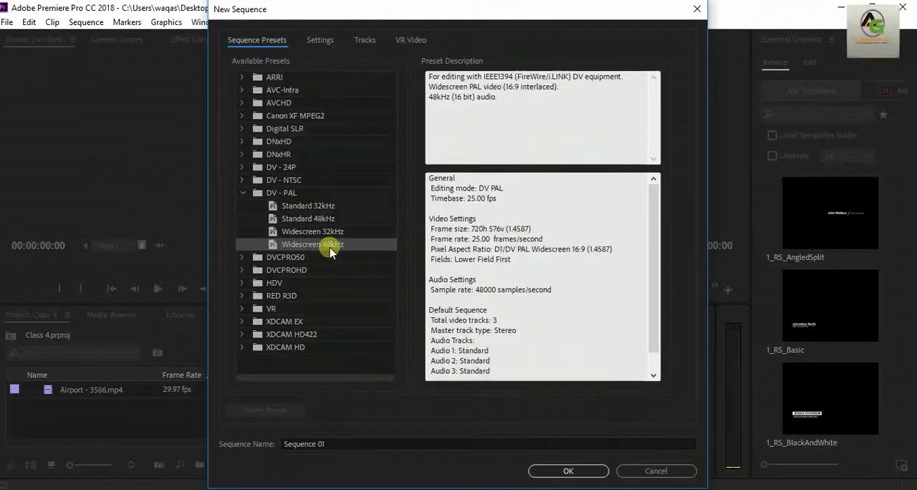
pyautogui.click(320, 41)
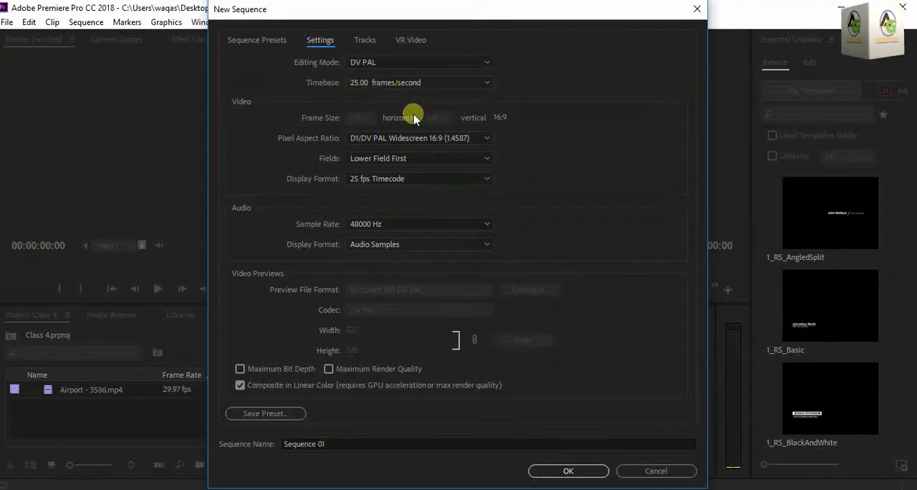
# Set the new sequence's editing mode to Custom.
pyautogui.click(470, 83)
pyautogui.click(471, 65)
pyautogui.click(473, 63)
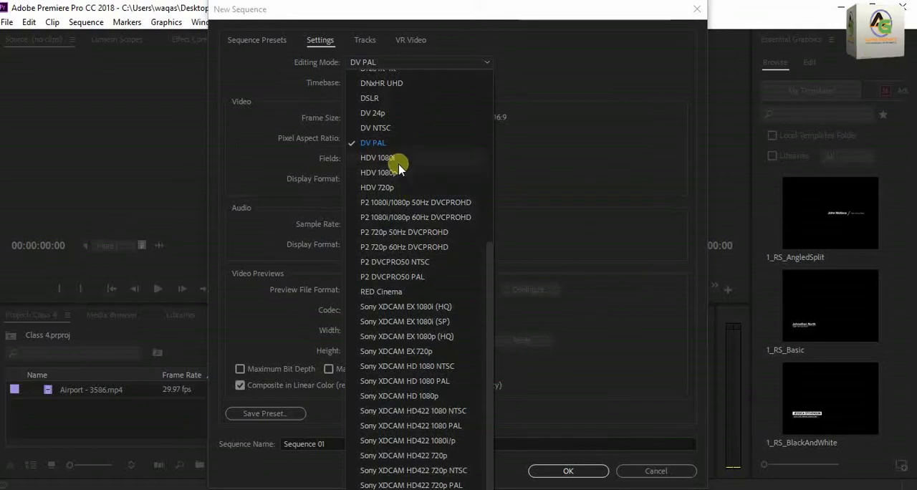
pyautogui.scroll(7, 395, 252)
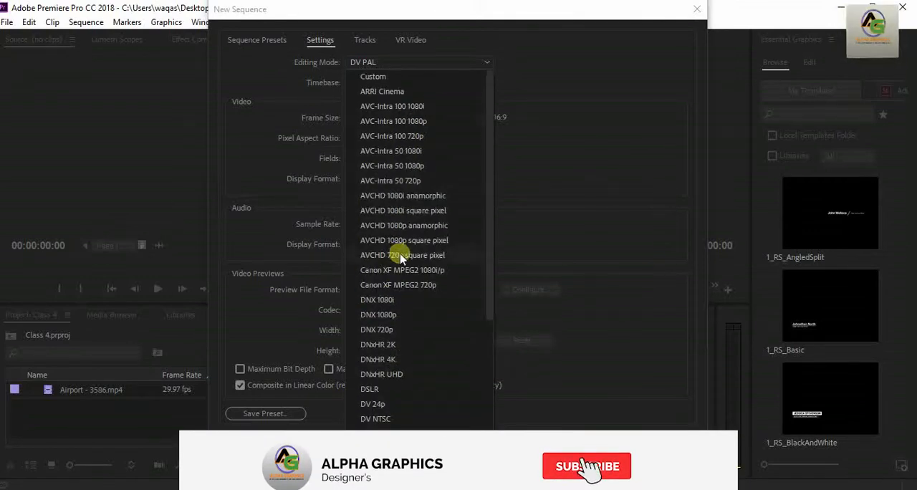
pyautogui.click(373, 76)
# Set the new sequence's frame size to 1920 horizontal by 1080 vertical.
pyautogui.click(348, 120)
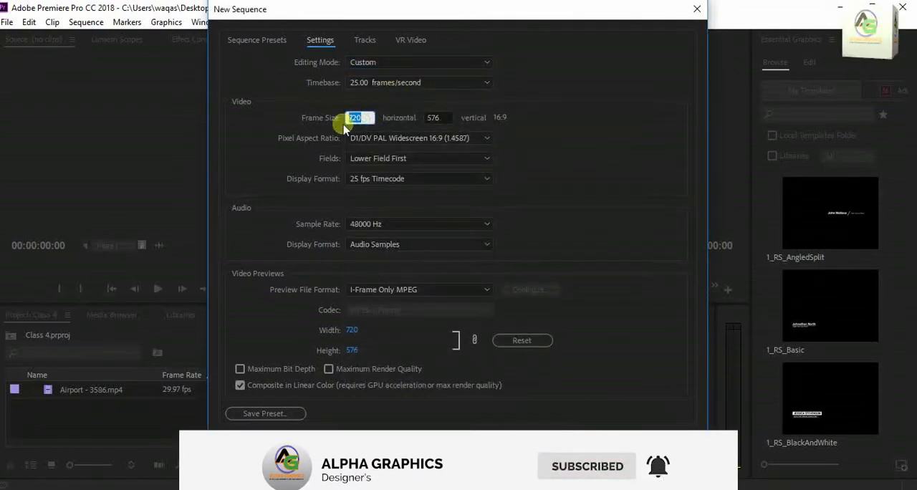
pyautogui.write('192')
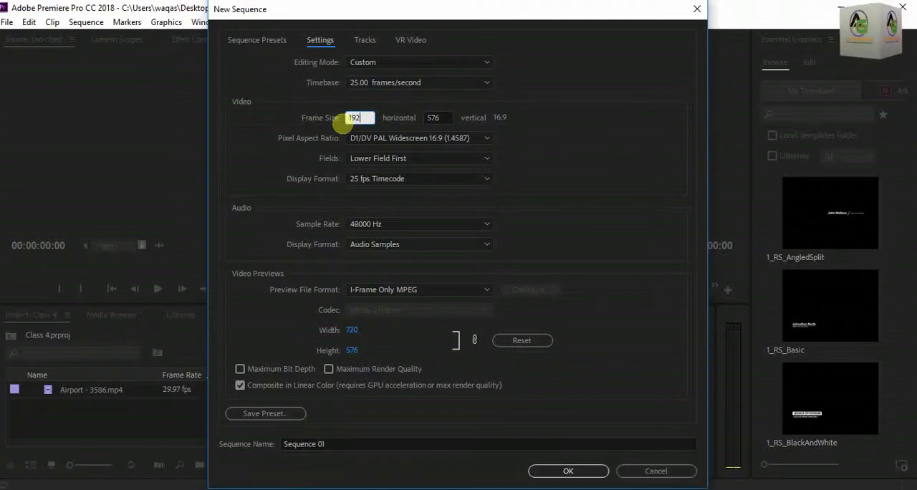
pyautogui.write('0')
pyautogui.press('Tab')
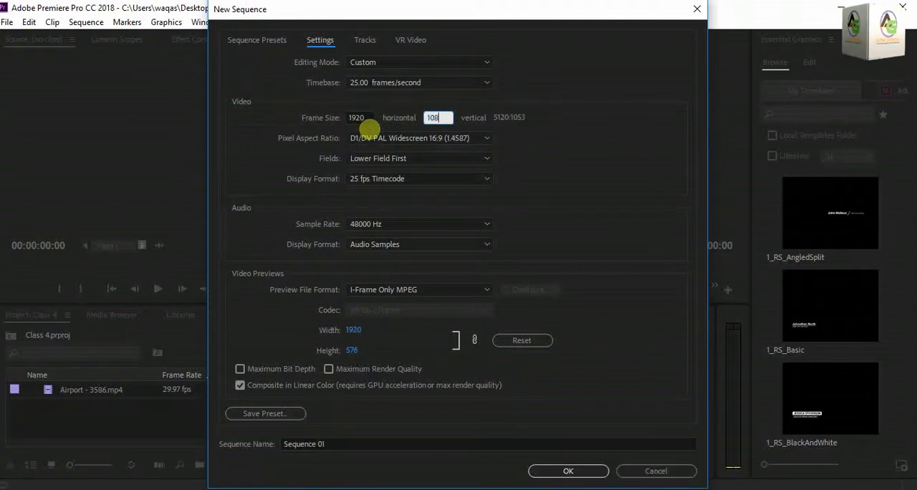
pyautogui.click(567, 177)
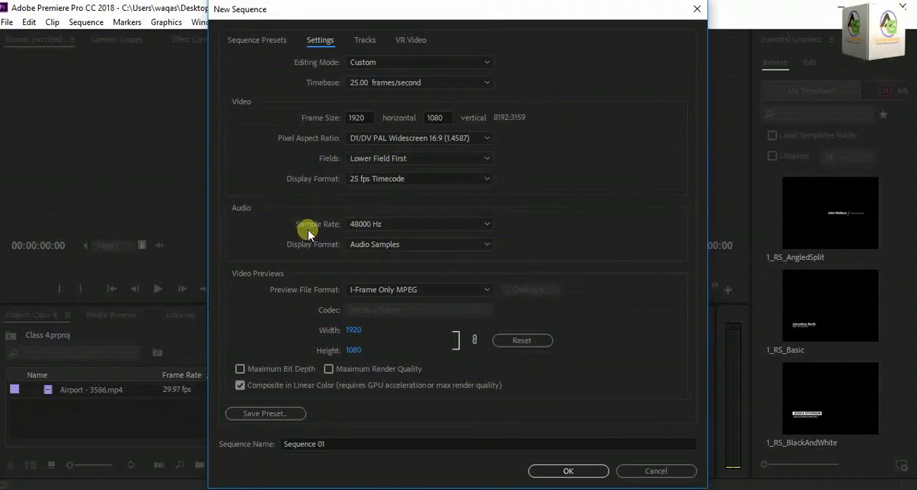
# Select the 48000 Hz audio sample rate and close the new sequence settings without creating the sequence.
pyautogui.click(399, 228)
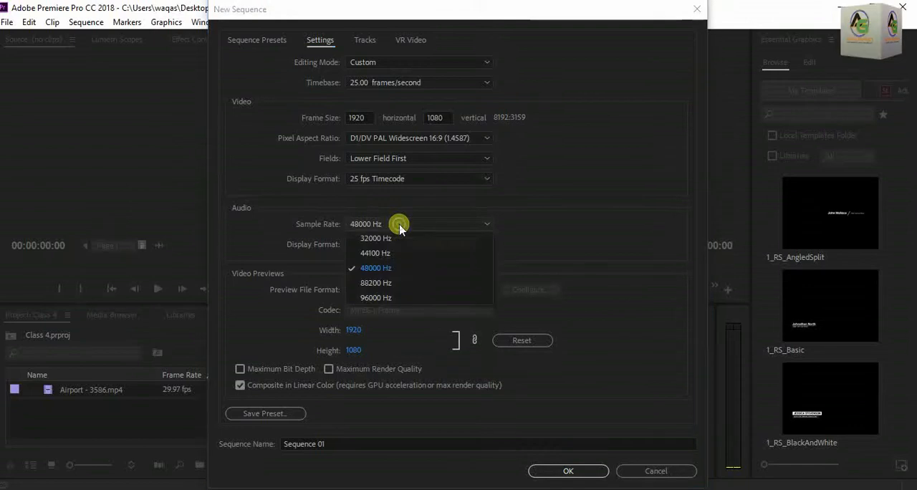
pyautogui.click(393, 271)
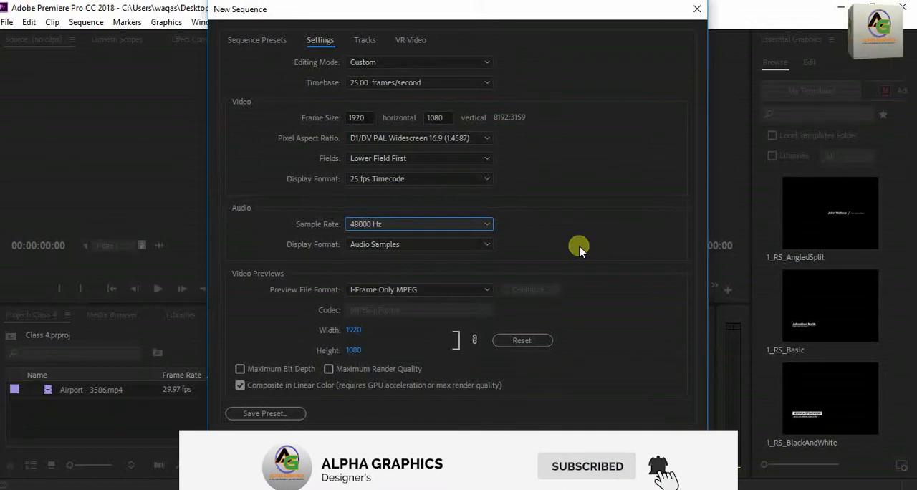
pyautogui.click(697, 8)
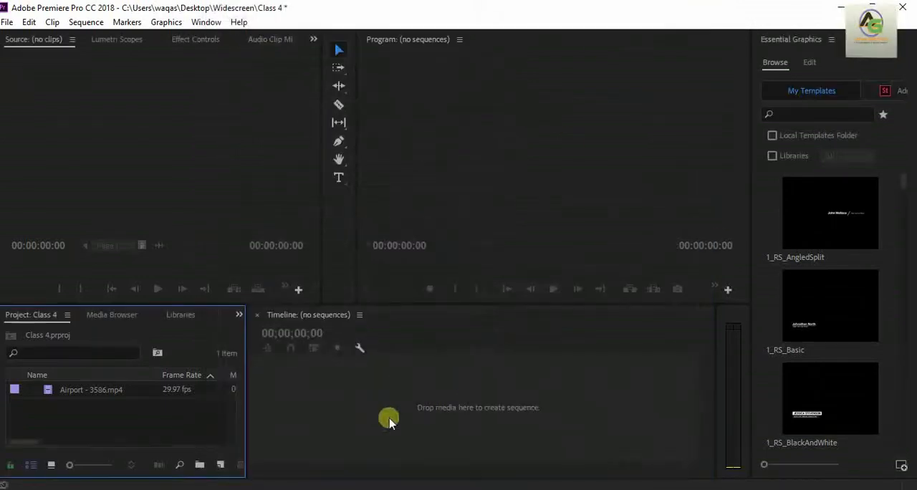
pyautogui.click(224, 468)
pyautogui.click(236, 300)
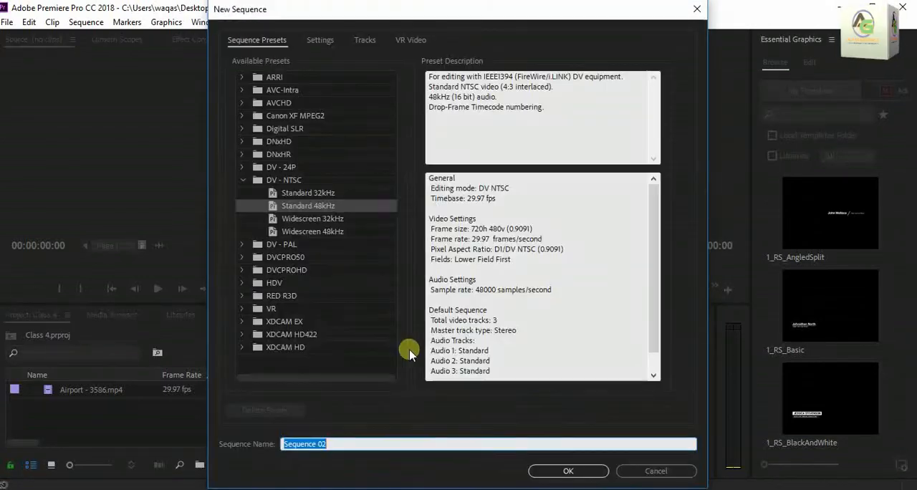
pyautogui.click(242, 180)
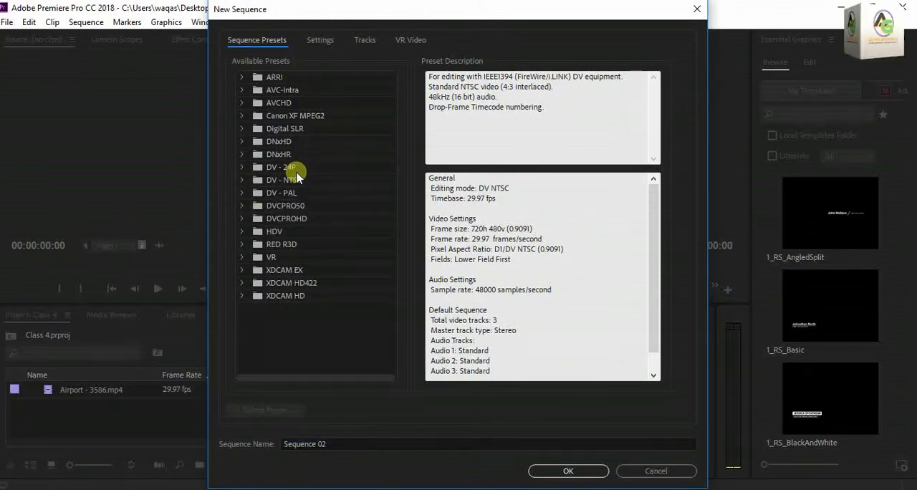
pyautogui.click(318, 41)
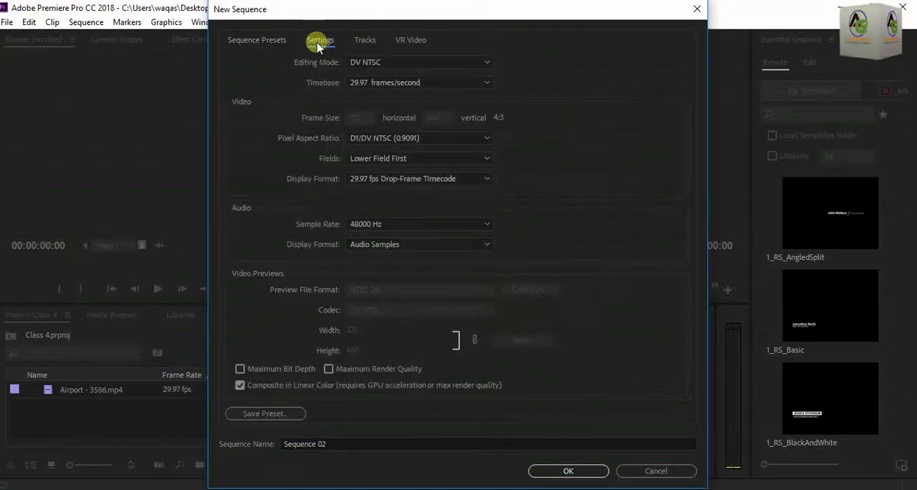
pyautogui.click(478, 63)
pyautogui.scroll(5, 415, 93)
pyautogui.click(433, 78)
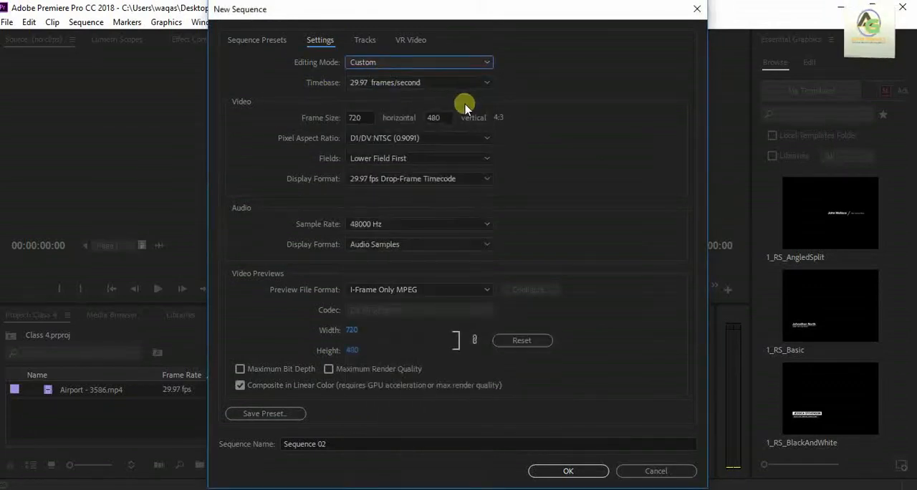
pyautogui.click(478, 82)
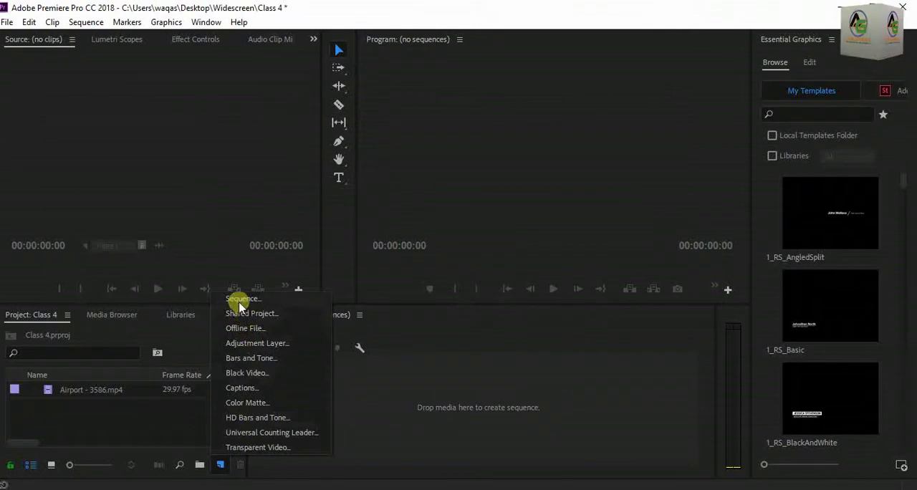
# Start a new sequence with the Custom editing mode and a 29.97 frames/second timebase.
pyautogui.click(256, 311)
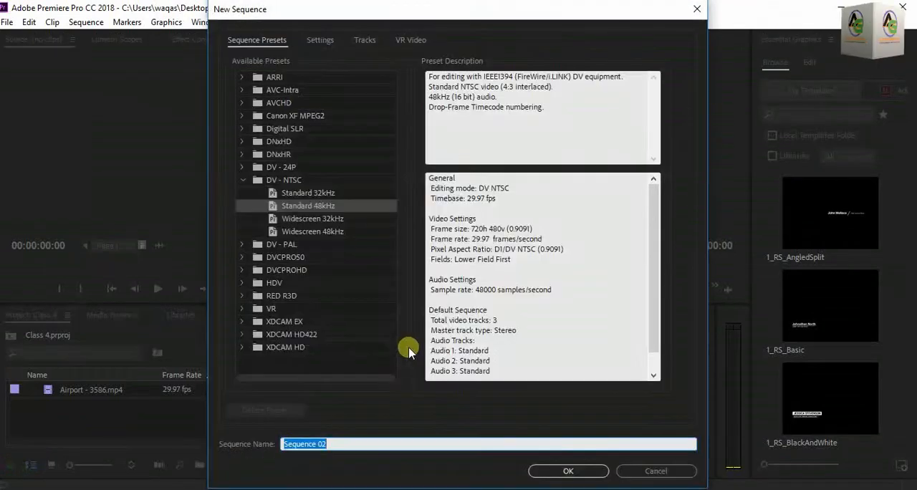
pyautogui.click(243, 179)
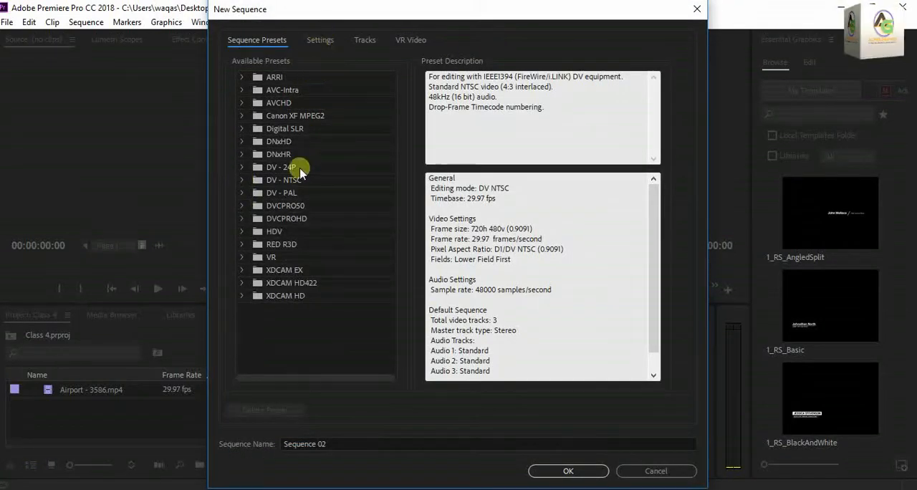
pyautogui.click(320, 41)
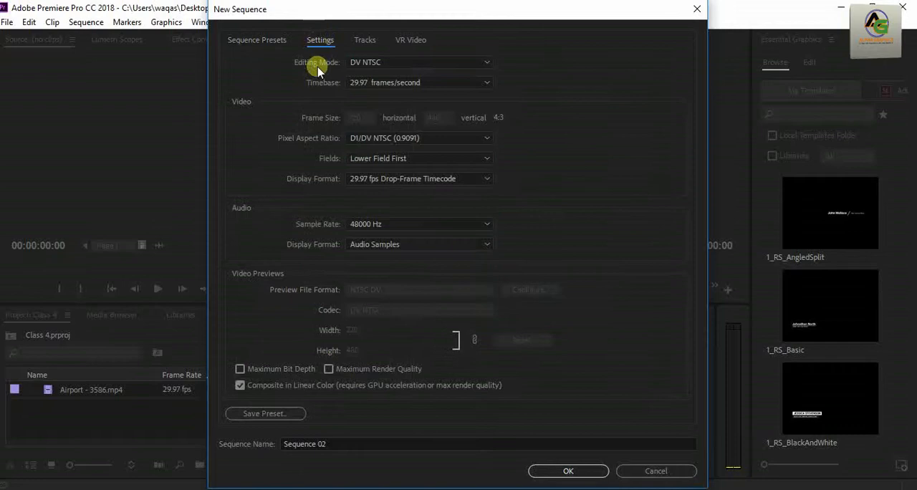
pyautogui.click(478, 62)
pyautogui.scroll(5, 430, 215)
pyautogui.click(372, 76)
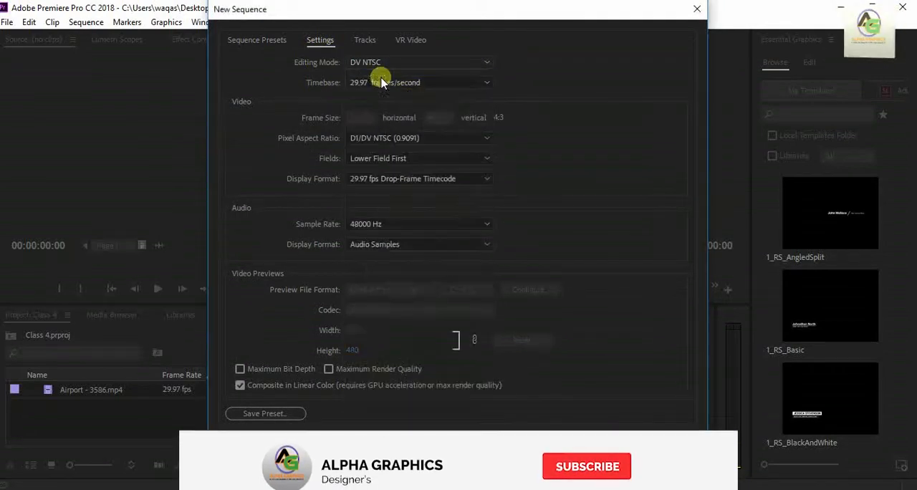
pyautogui.click(478, 82)
pyautogui.click(395, 199)
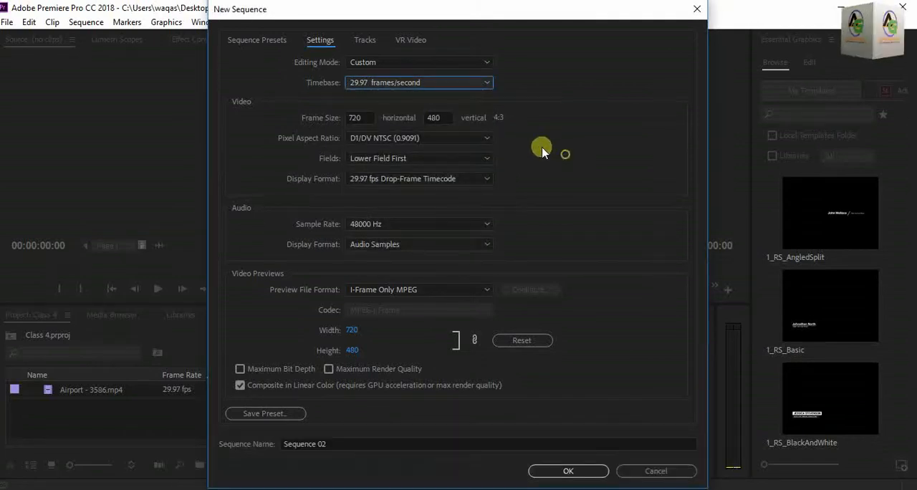
# Set the frame size to 1080 by 1080 and create the square sequence.
pyautogui.click(364, 119)
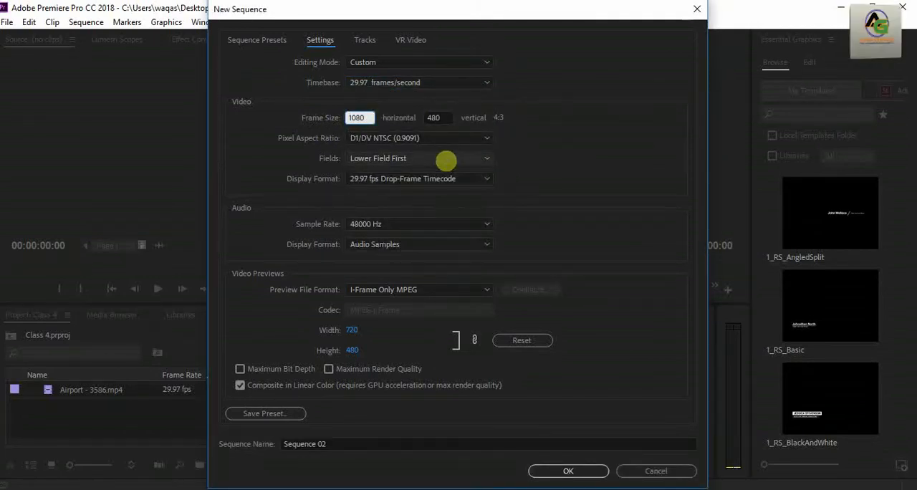
pyautogui.press('Tab')
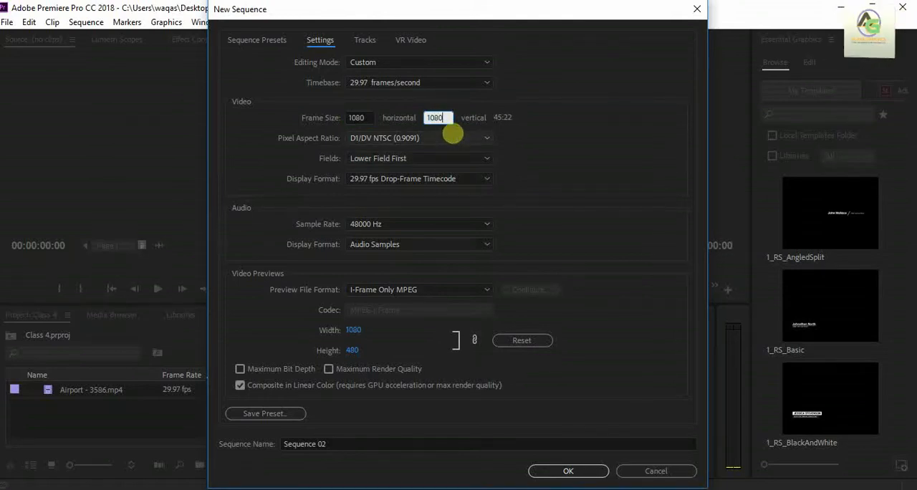
pyautogui.click(575, 161)
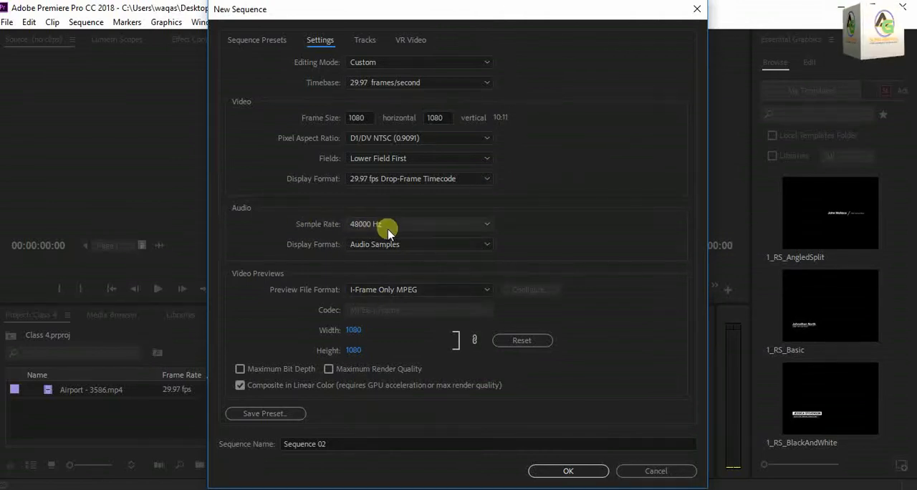
pyautogui.click(580, 470)
pyautogui.click(443, 161)
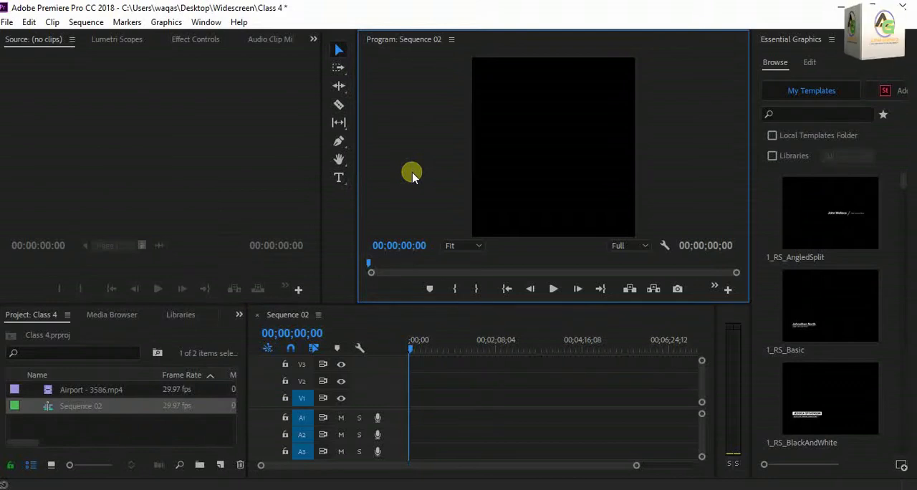
# Delete Sequence 02 from the project.
pyautogui.click(106, 399)
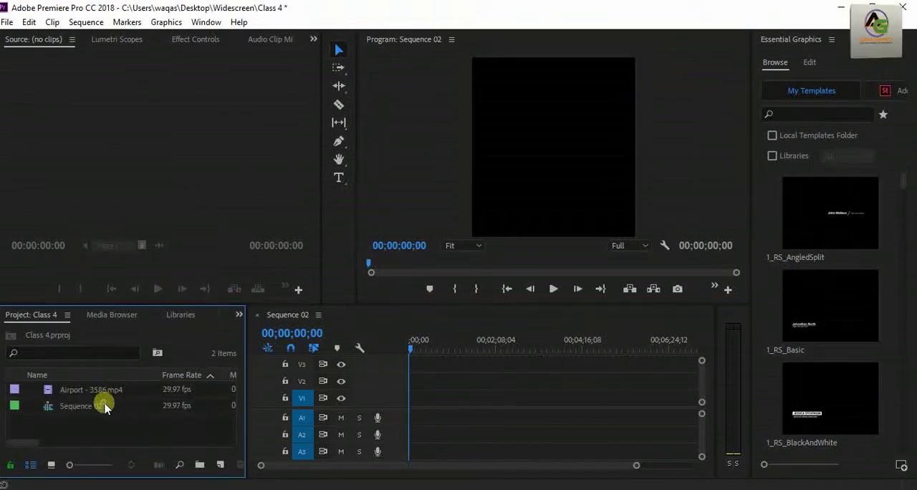
pyautogui.rightClick(105, 406)
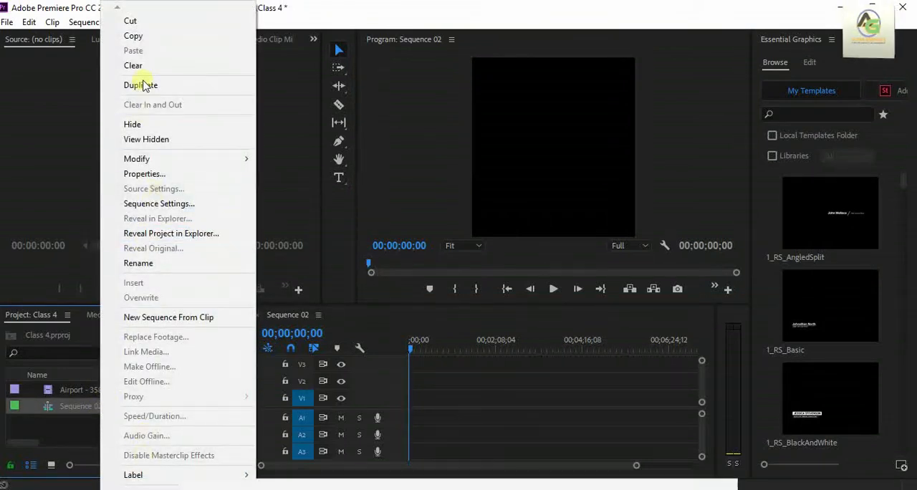
pyautogui.click(134, 65)
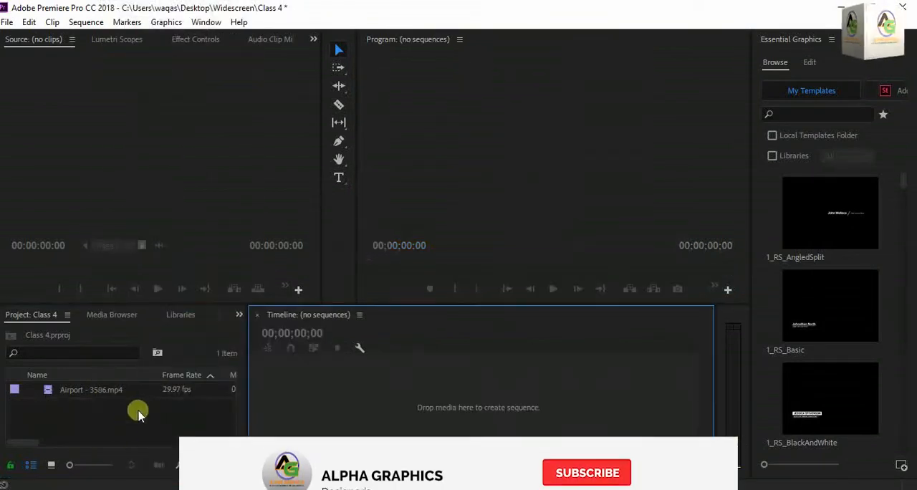
# Place the Airport - 3586.mp4 video in the empty timeline to create a sequence from it.
pyautogui.click(93, 391)
pyautogui.moveTo(172, 406); pyautogui.dragTo(354, 414)
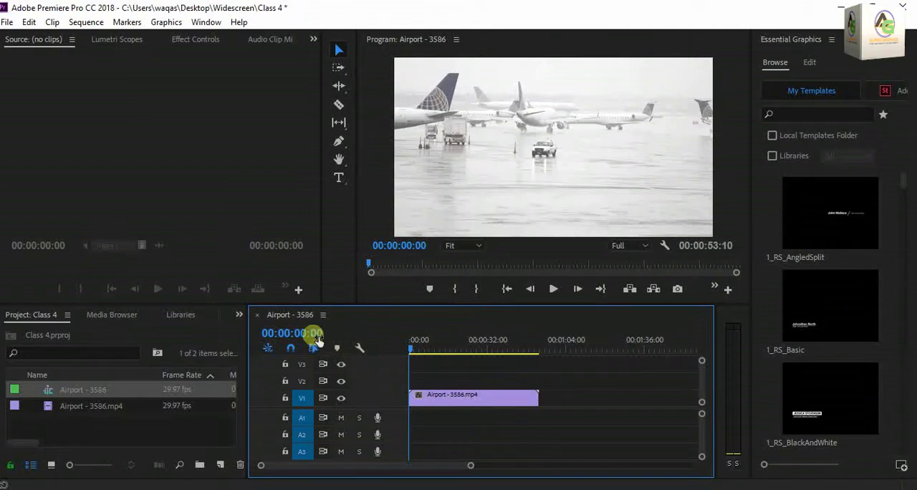
# Remove the airport clip from the timeline and delete the Airport - 3586 sequence from the project.
pyautogui.click(454, 399)
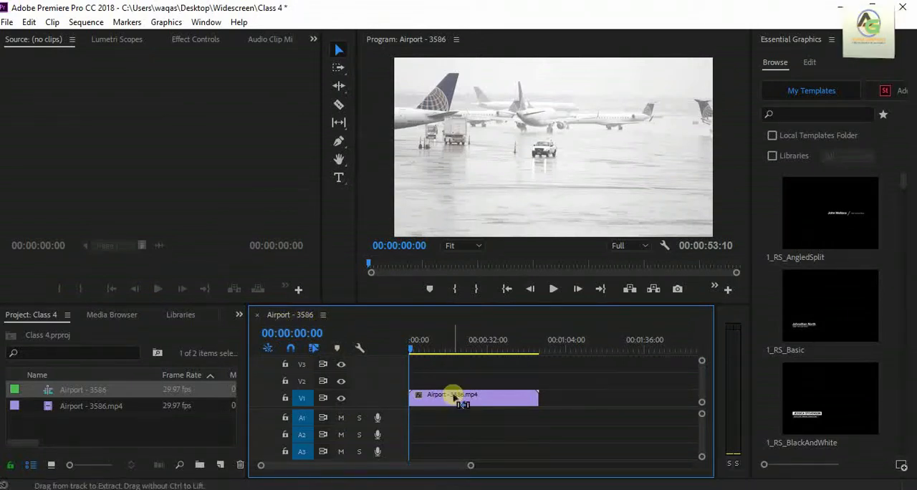
pyautogui.press('Delete')
pyautogui.rightClick(115, 388)
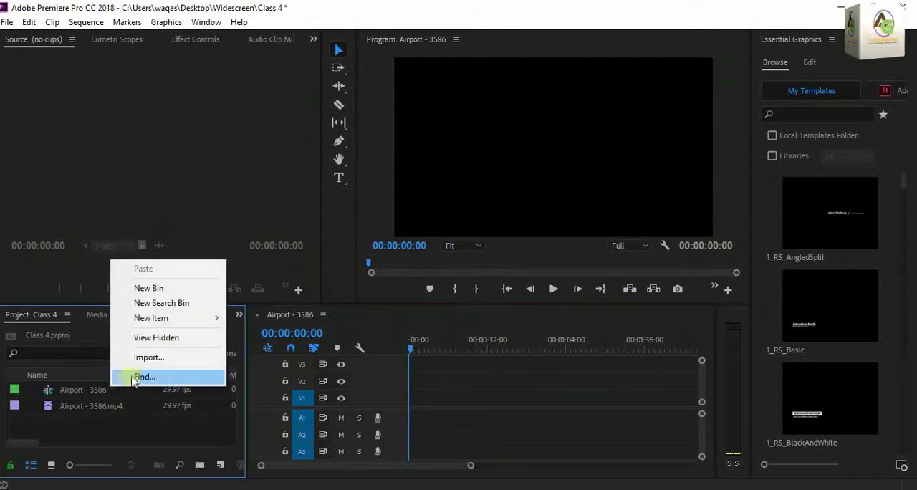
pyautogui.click(86, 393)
pyautogui.rightClick(86, 393)
pyautogui.click(117, 64)
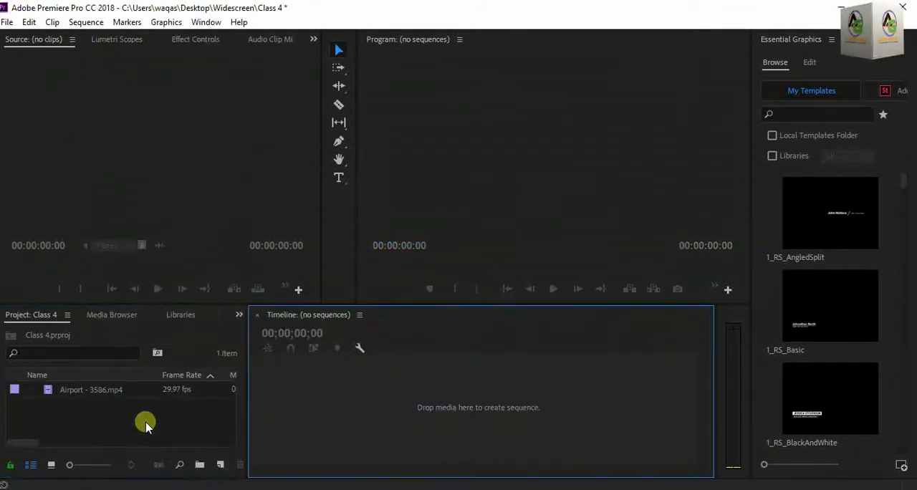
# Widen the project panel slightly and create a new sequence from the Digital SLR preset DSLR 1080p25.
pyautogui.moveTo(246, 417); pyautogui.dragTo(276, 421)
pyautogui.click(237, 465)
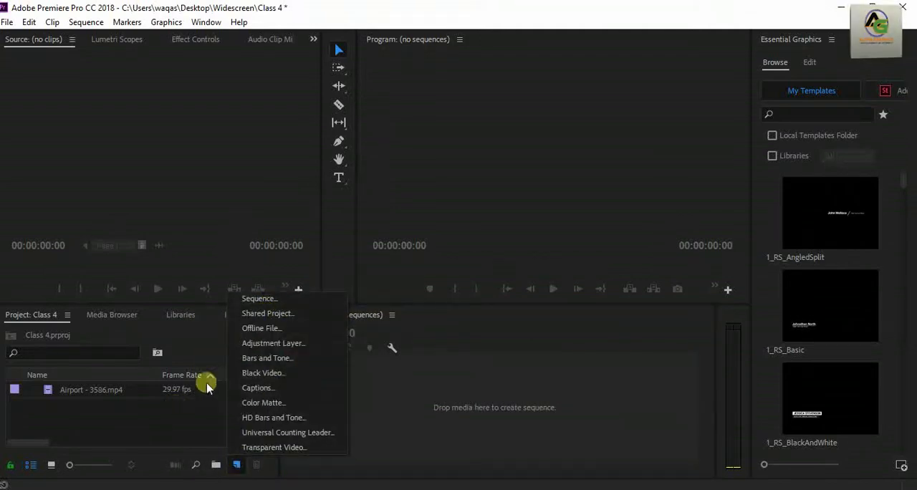
pyautogui.click(254, 299)
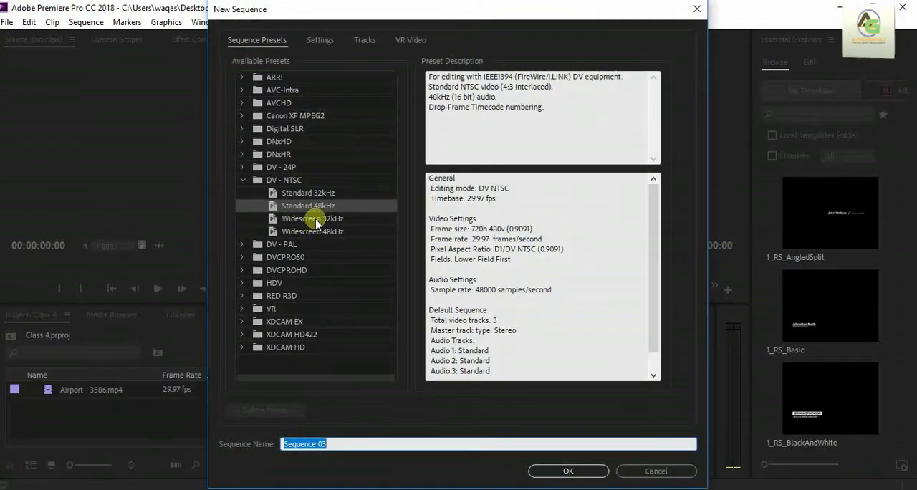
pyautogui.click(243, 179)
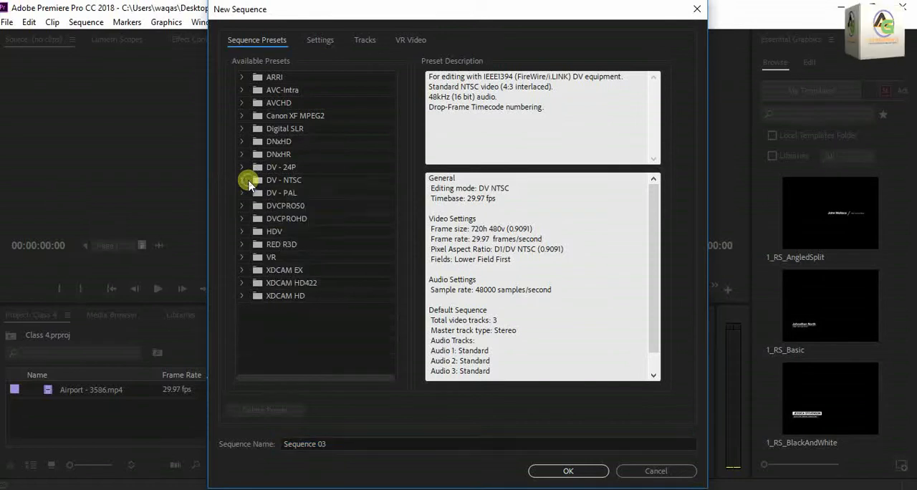
pyautogui.click(242, 128)
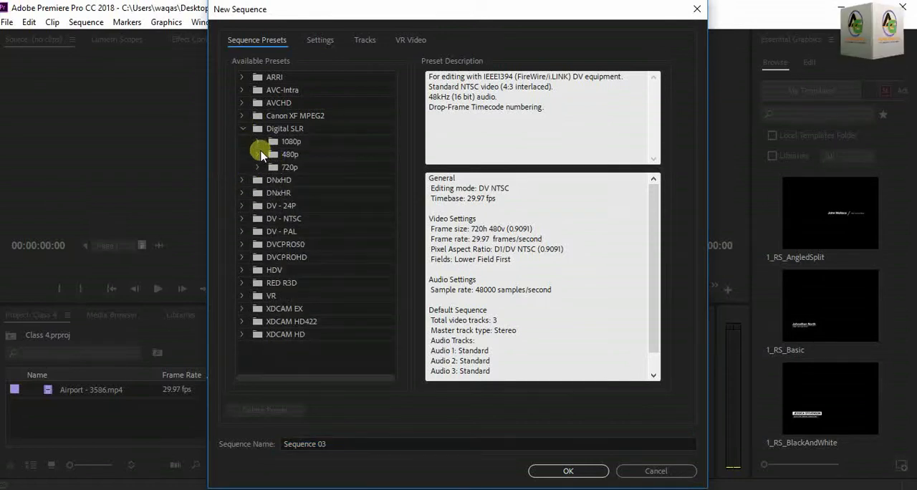
pyautogui.click(258, 142)
pyautogui.click(322, 169)
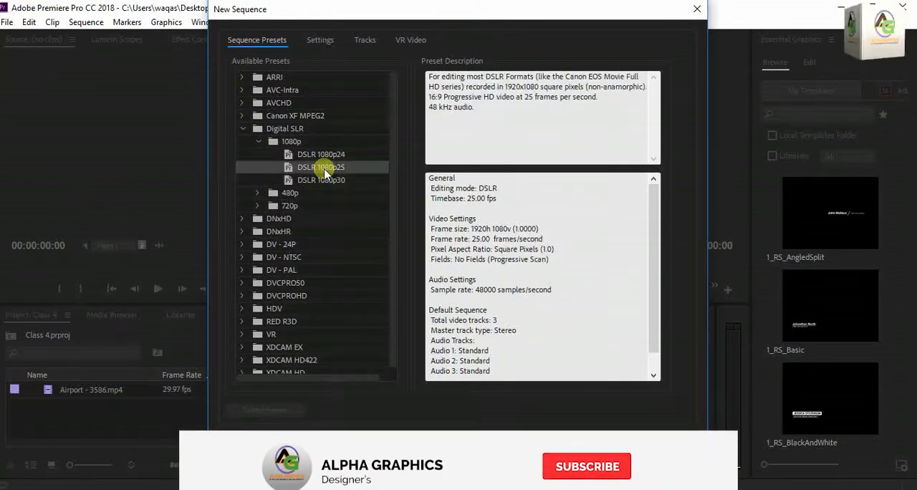
pyautogui.click(607, 467)
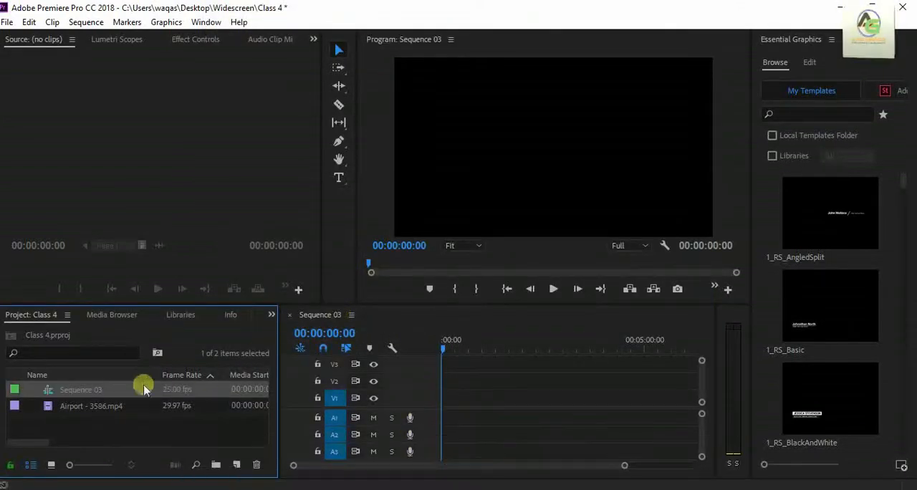
# Place Airport - 3586.mp4 on the V1 track of Sequence 03 and change the sequence settings to match the clip.
pyautogui.rightClick(88, 392)
pyautogui.click(72, 442)
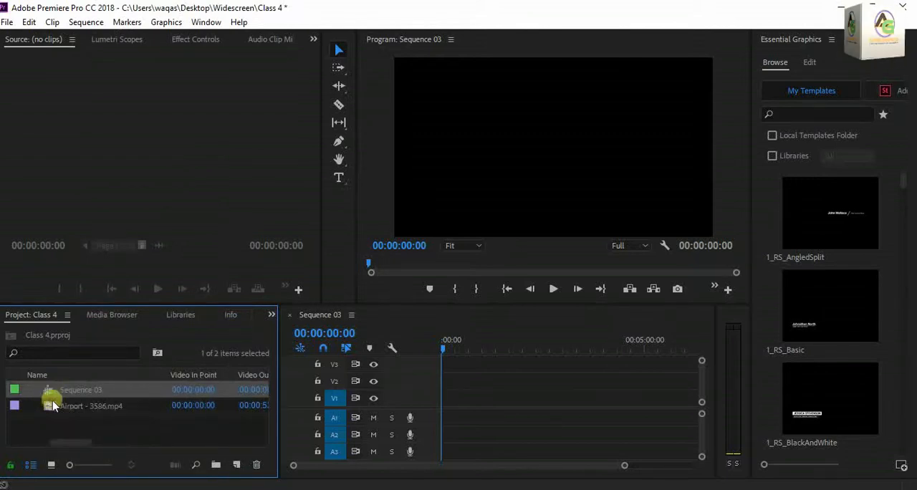
pyautogui.moveTo(50, 408); pyautogui.dragTo(469, 418)
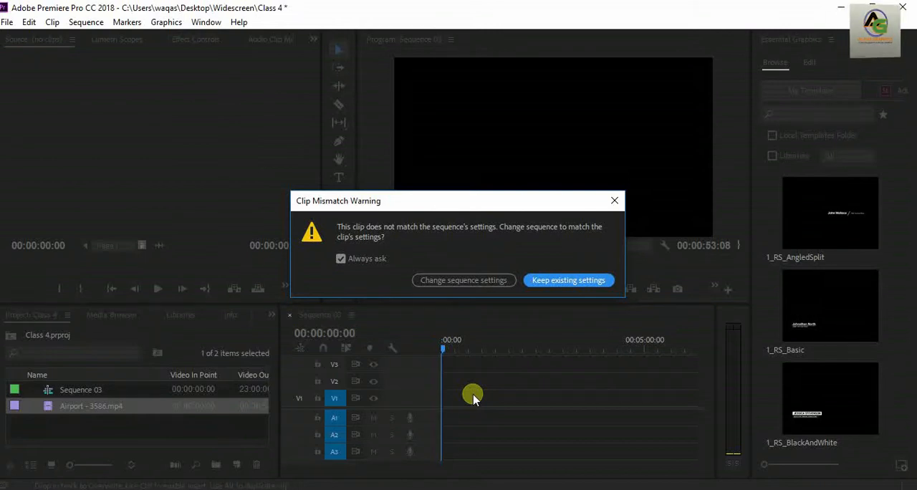
pyautogui.click(463, 281)
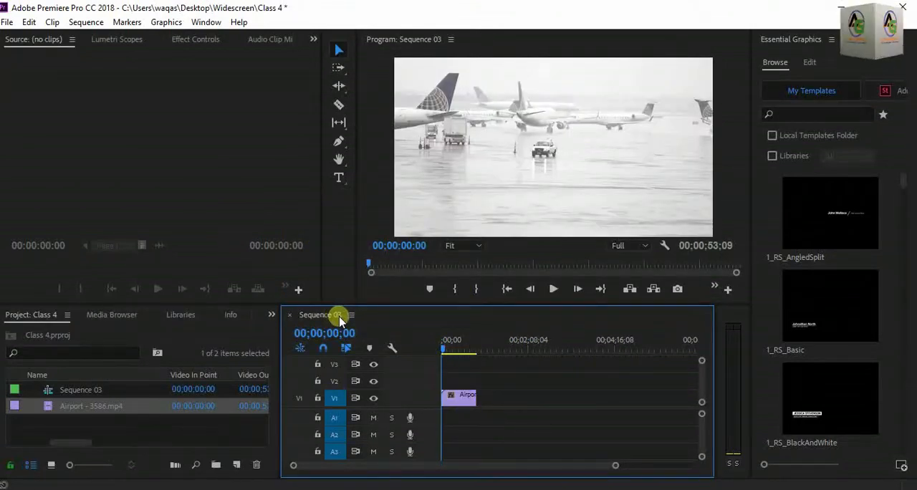
# Rename Sequence 03 as Class 4 in the project.
pyautogui.click(87, 386)
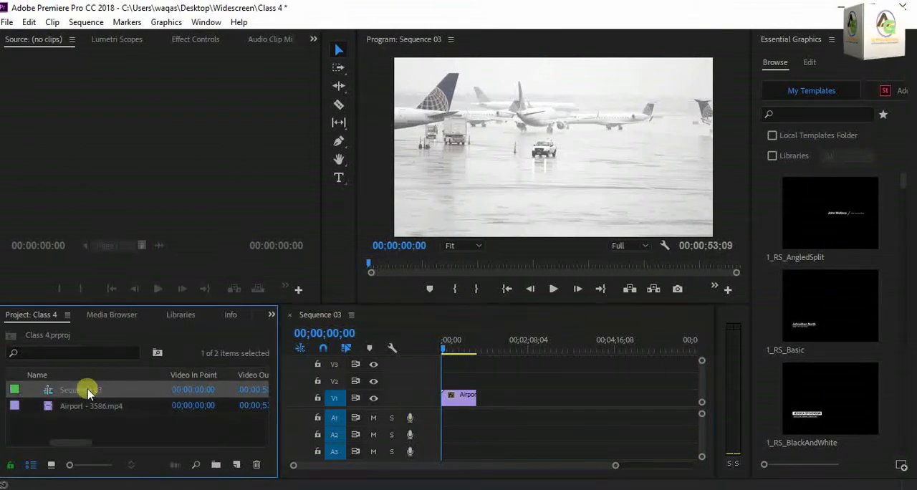
pyautogui.rightClick(88, 387)
pyautogui.click(130, 263)
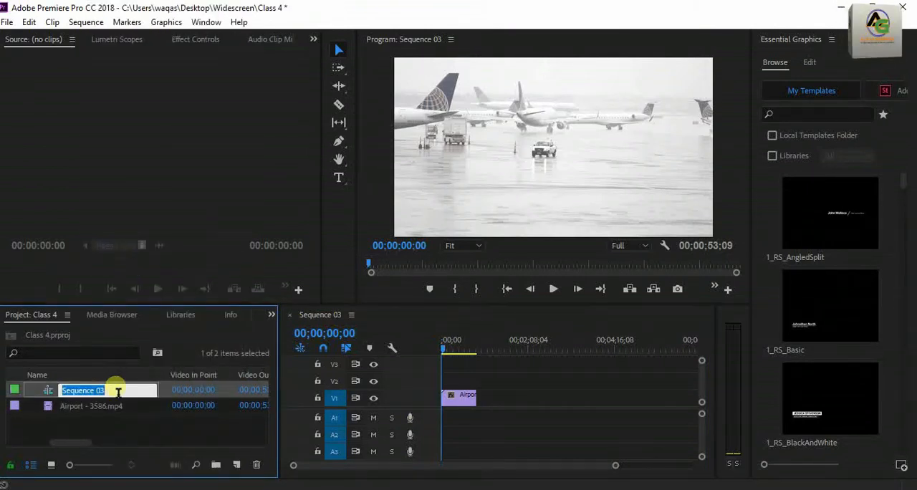
pyautogui.write('Class 4')
pyautogui.press('Return')
pyautogui.click(119, 420)
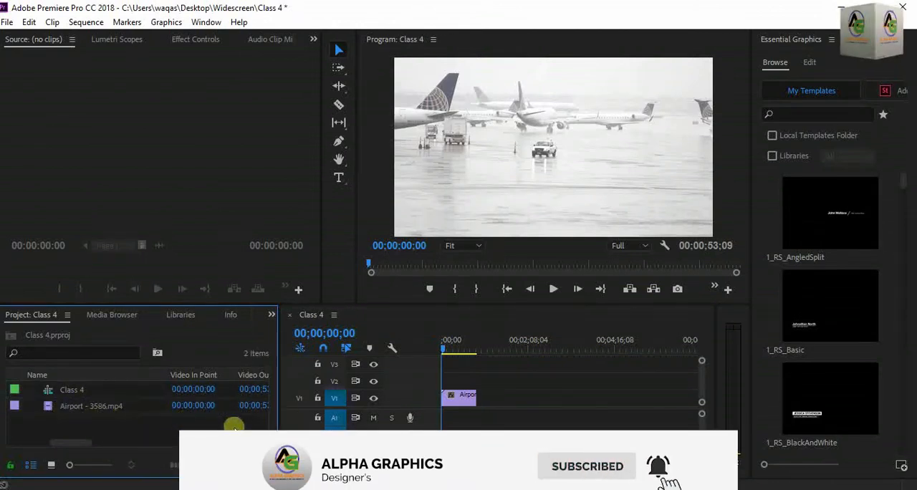
# Toggle the V1 track output off and on, play part of the sequence and return the playhead to the start.
pyautogui.click(405, 398)
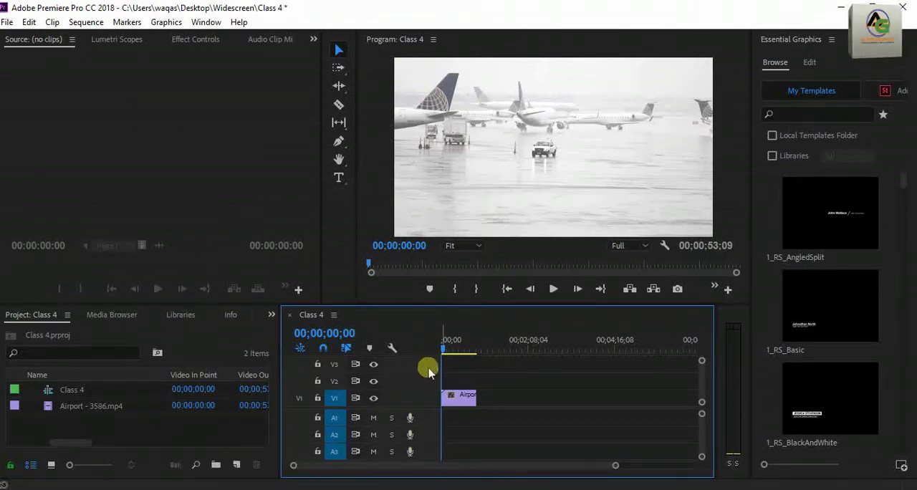
pyautogui.click(374, 402)
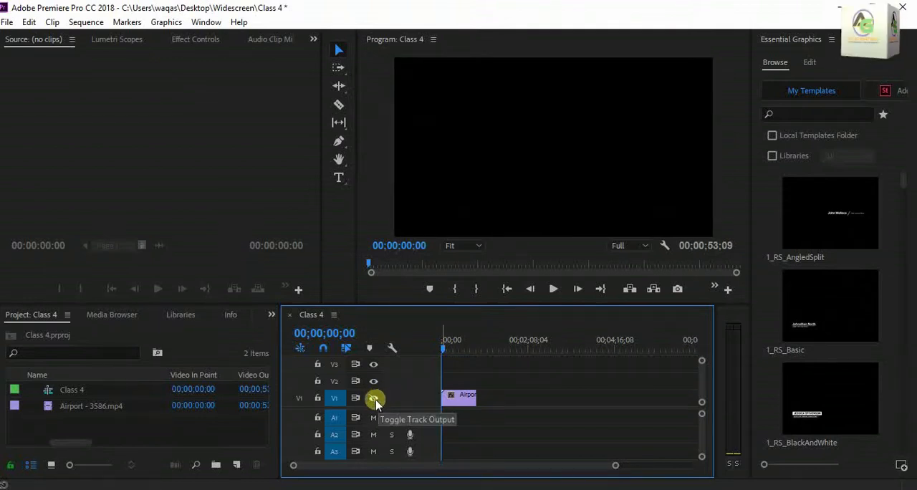
pyautogui.click(373, 398)
pyautogui.click(553, 289)
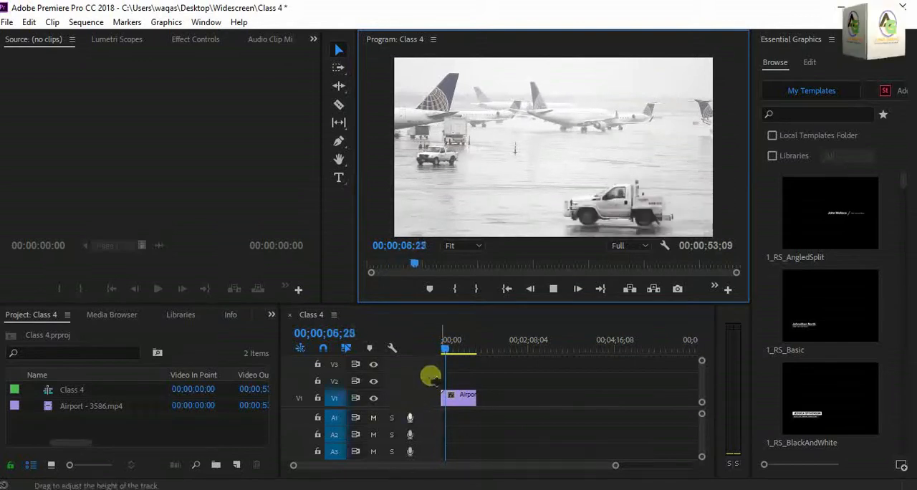
pyautogui.moveTo(448, 349); pyautogui.dragTo(438, 349)
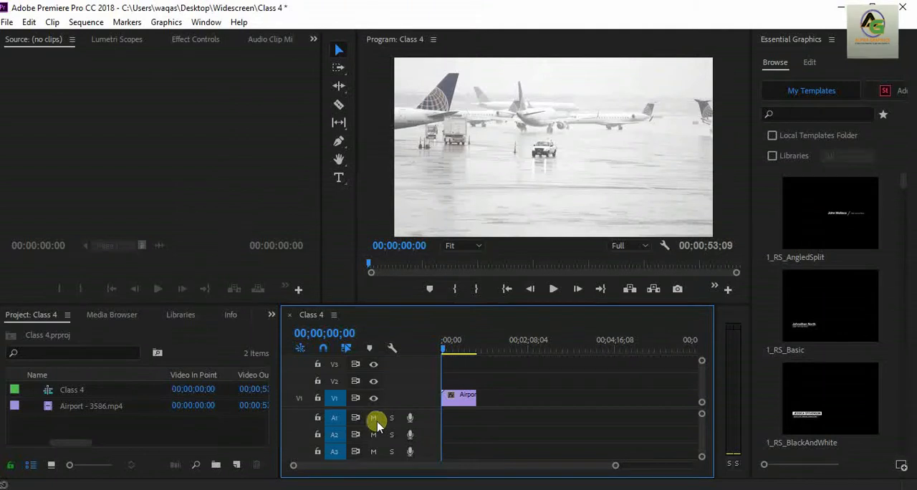
# Clear the airport clip from the timeline and delete the Class 4 sequence from the project.
pyautogui.rightClick(466, 403)
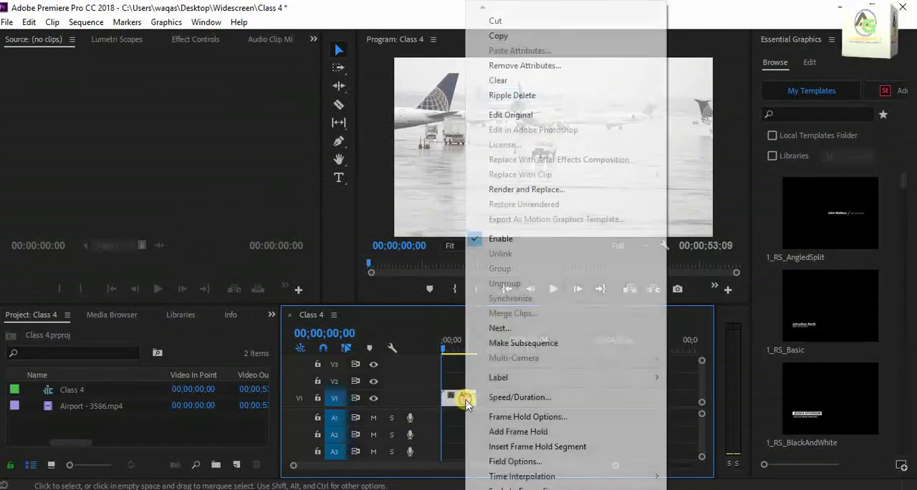
pyautogui.click(536, 82)
pyautogui.click(127, 396)
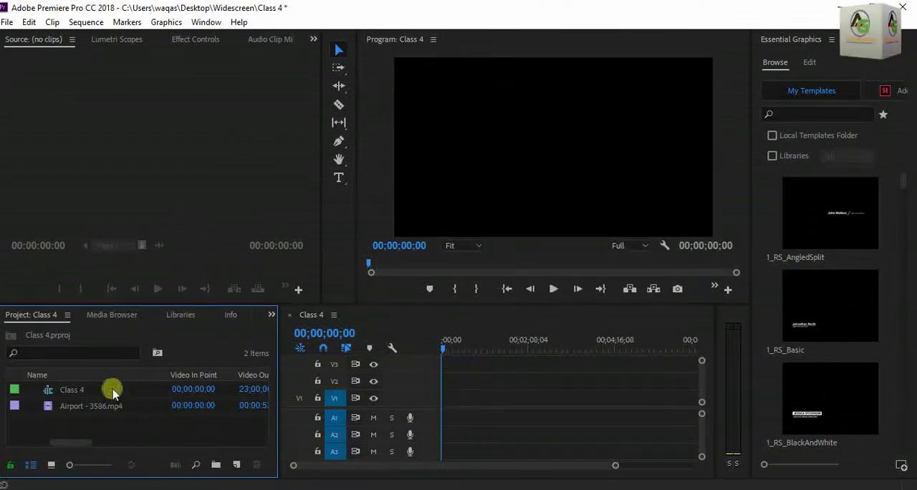
pyautogui.click(74, 392)
pyautogui.rightClick(72, 391)
pyautogui.click(124, 66)
# Create a sequence from Airport - 3586.mp4 by placing the clip in the empty timeline.
pyautogui.click(71, 391)
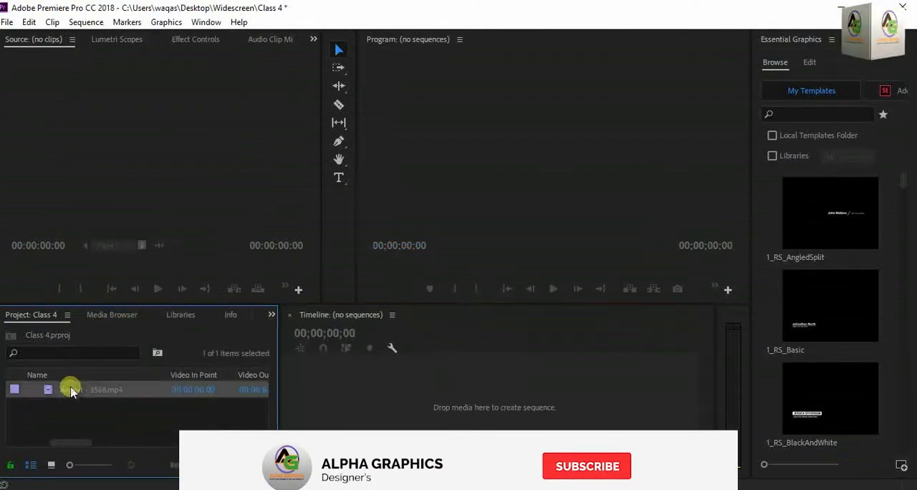
pyautogui.click(442, 406)
pyautogui.click(113, 392)
pyautogui.moveTo(113, 392); pyautogui.dragTo(392, 411)
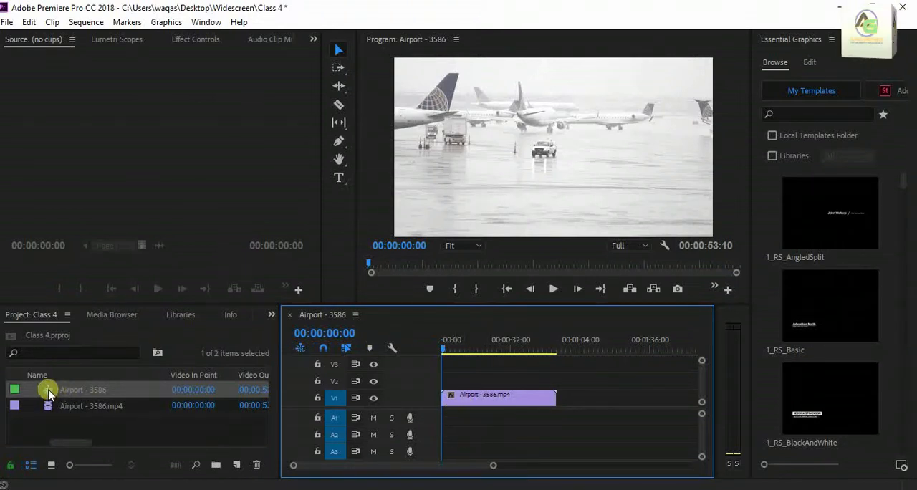
pyautogui.moveTo(48, 394)
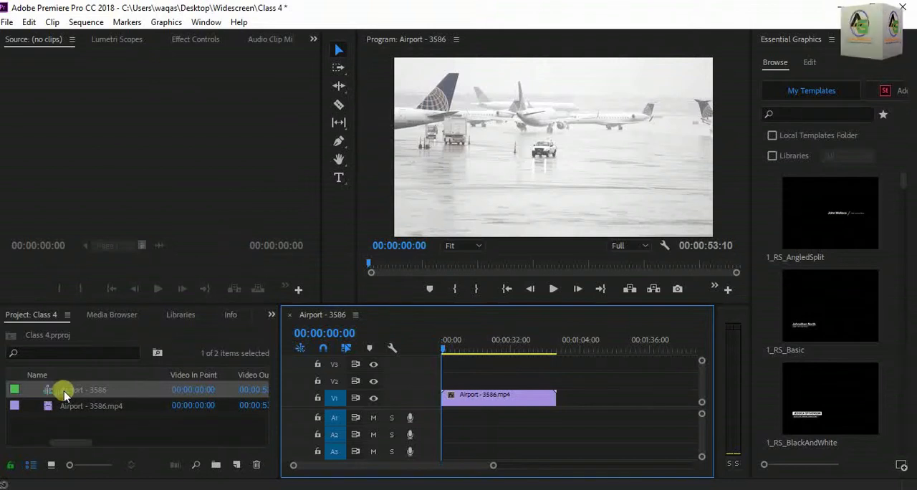
# Import the Castleshire audio file from the Audio Music folder inside premiere pro title on Local Disk (E:).
pyautogui.click(134, 429)
pyautogui.doubleClick(134, 430)
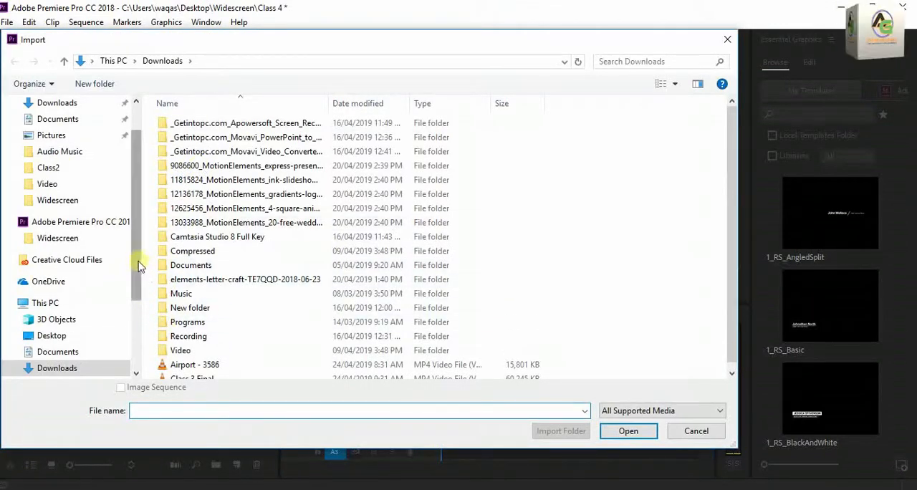
pyautogui.moveTo(137, 260); pyautogui.dragTo(140, 319)
pyautogui.click(68, 335)
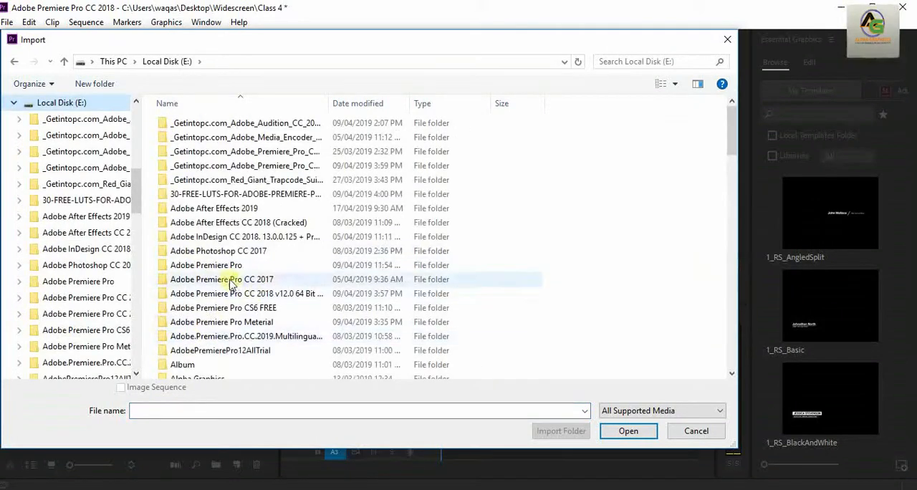
pyautogui.doubleClick(215, 349)
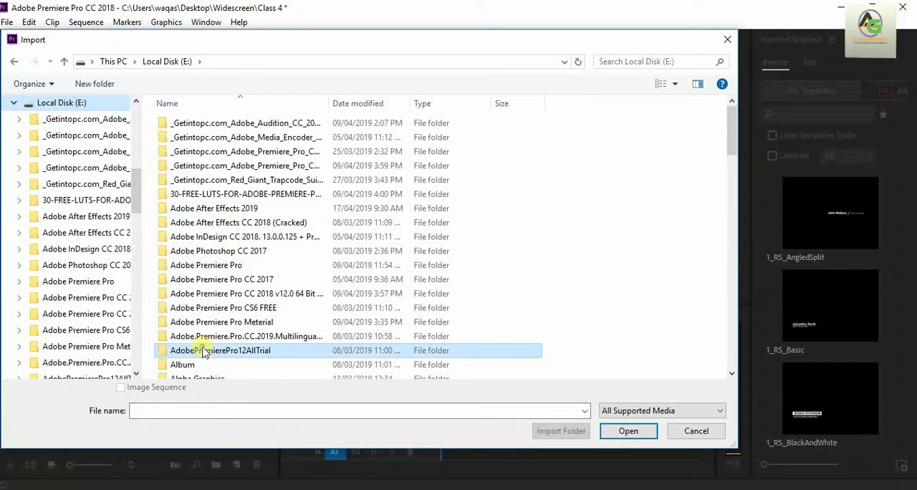
pyautogui.click(14, 61)
pyautogui.press('p')
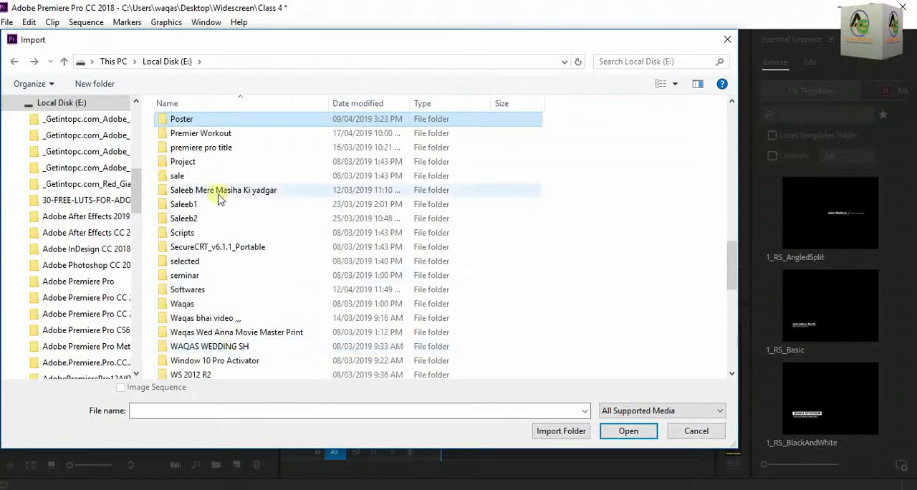
pyautogui.doubleClick(209, 145)
pyautogui.scroll(-2, 241, 265)
pyautogui.scroll(2, 210, 233)
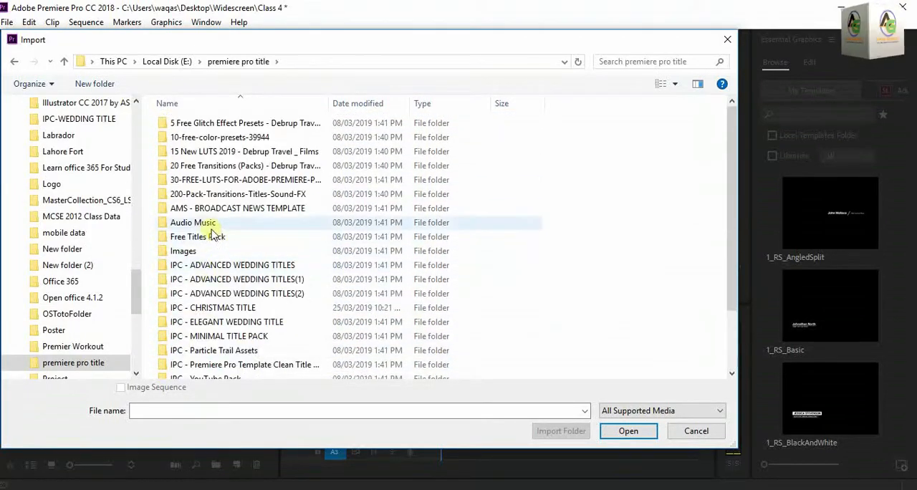
pyautogui.doubleClick(209, 221)
pyautogui.click(184, 152)
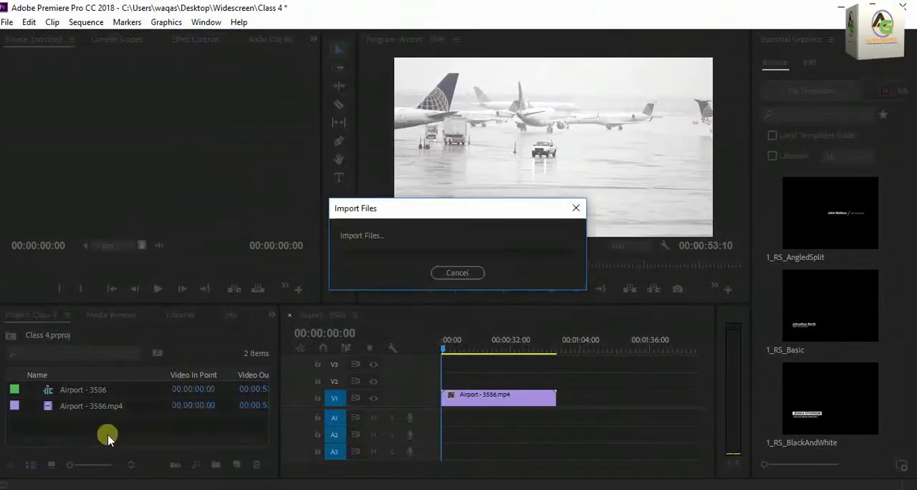
# Open Castleshire.mp3 in the source monitor and place it on audio track A1 at the start of the sequence.
pyautogui.doubleClick(33, 422)
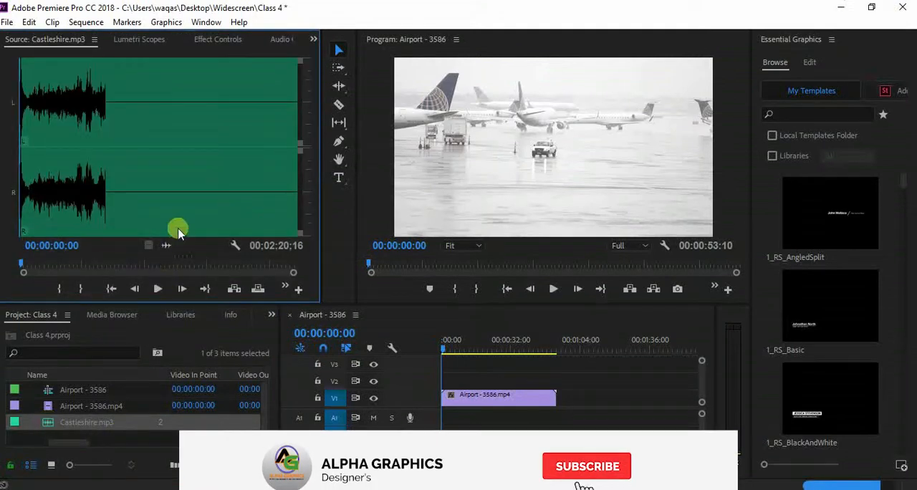
pyautogui.click(205, 289)
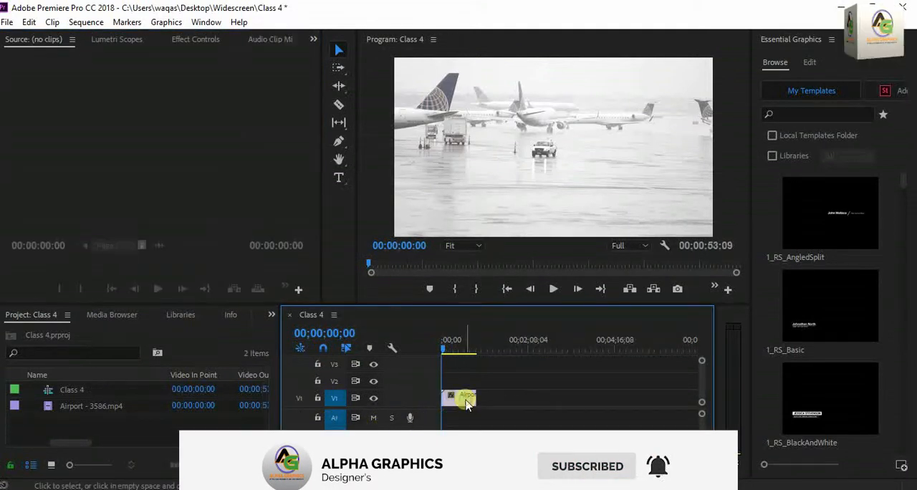
# Clear the clip from the Class 4 timeline and delete the Class 4 sequence.
pyautogui.rightClick(466, 403)
pyautogui.click(649, 83)
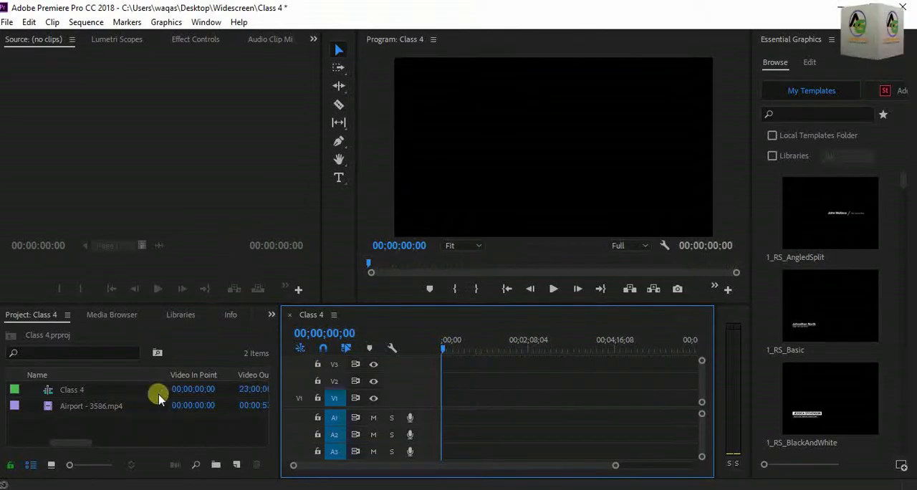
pyautogui.click(112, 392)
pyautogui.rightClick(72, 389)
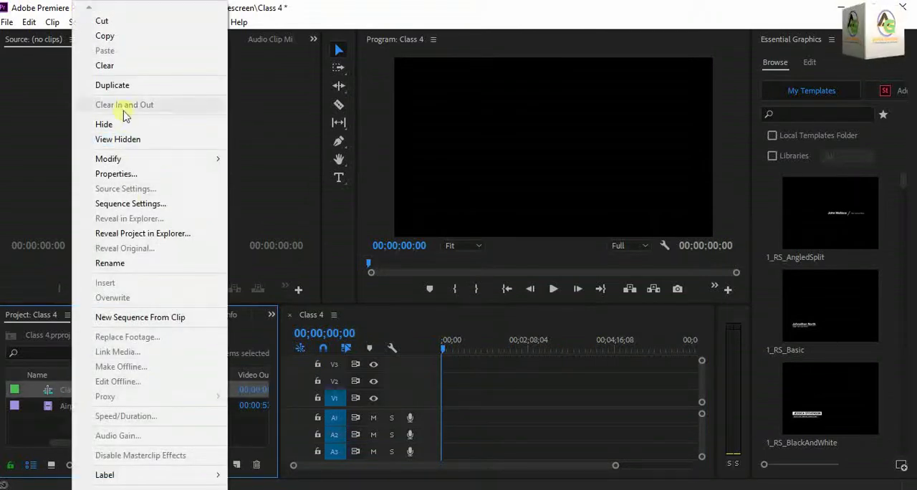
pyautogui.click(93, 76)
# Place Airport - 3586.mp4 in the empty timeline to create a matching sequence.
pyautogui.click(70, 392)
pyautogui.click(405, 416)
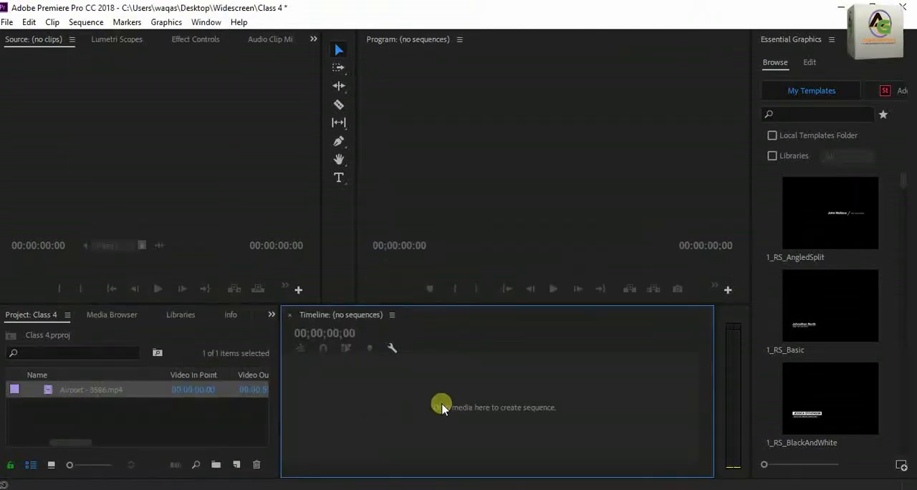
pyautogui.click(112, 391)
pyautogui.moveTo(113, 391); pyautogui.dragTo(392, 412)
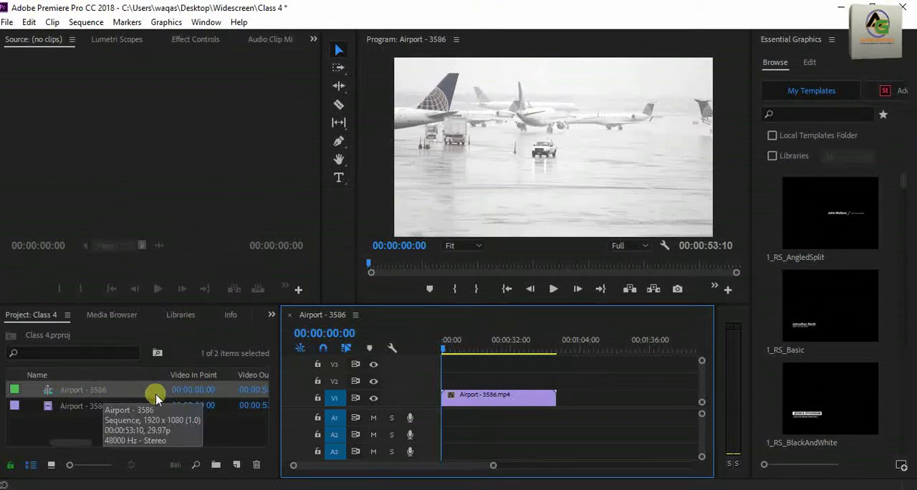
# Import the Castleshire music track from the premiere pro title > Audio Music folder on Local Disk (E:).
pyautogui.hotkey('ctrl', 's')
pyautogui.click(136, 429)
pyautogui.doubleClick(136, 429)
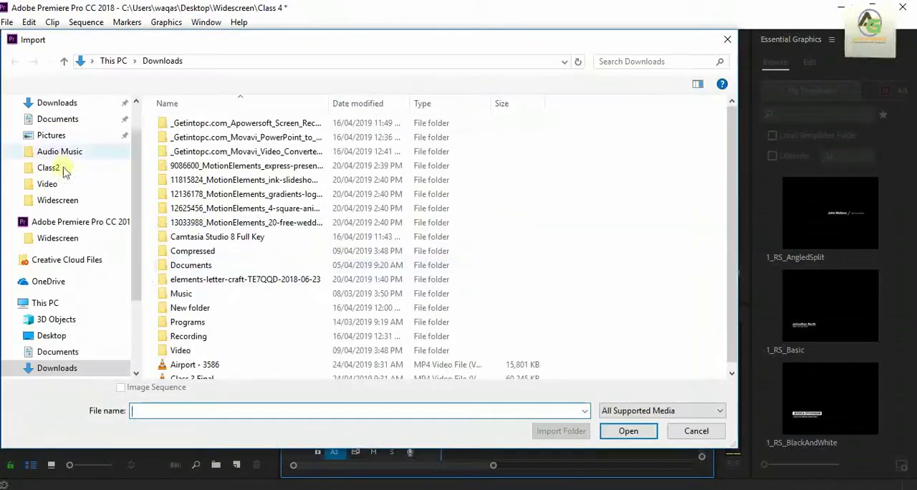
pyautogui.moveTo(139, 253); pyautogui.dragTo(141, 320)
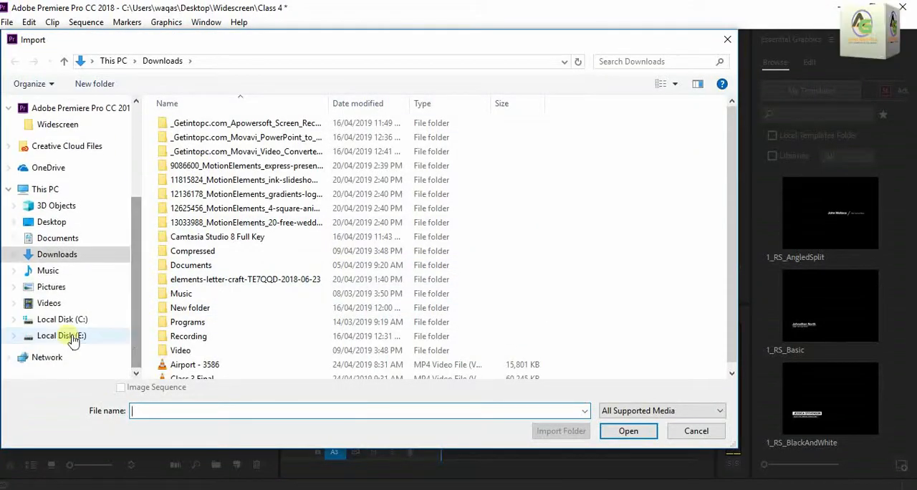
pyautogui.click(59, 350)
pyautogui.doubleClick(206, 350)
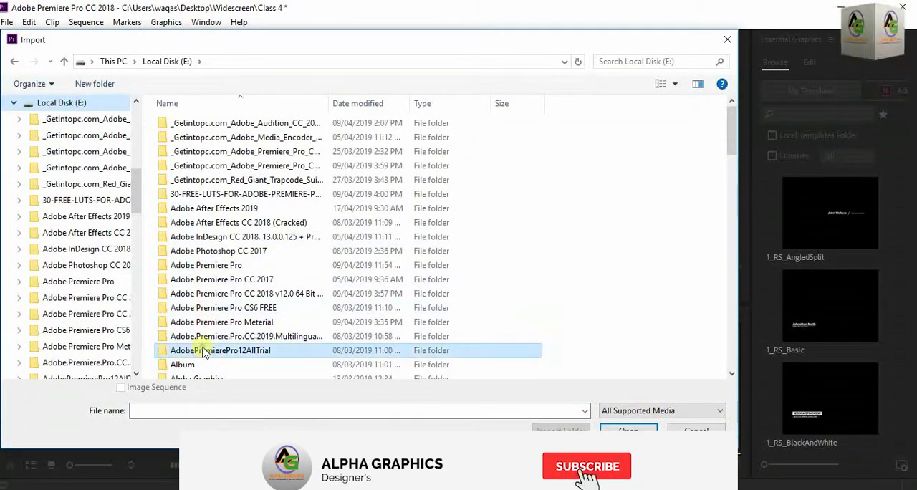
pyautogui.click(15, 62)
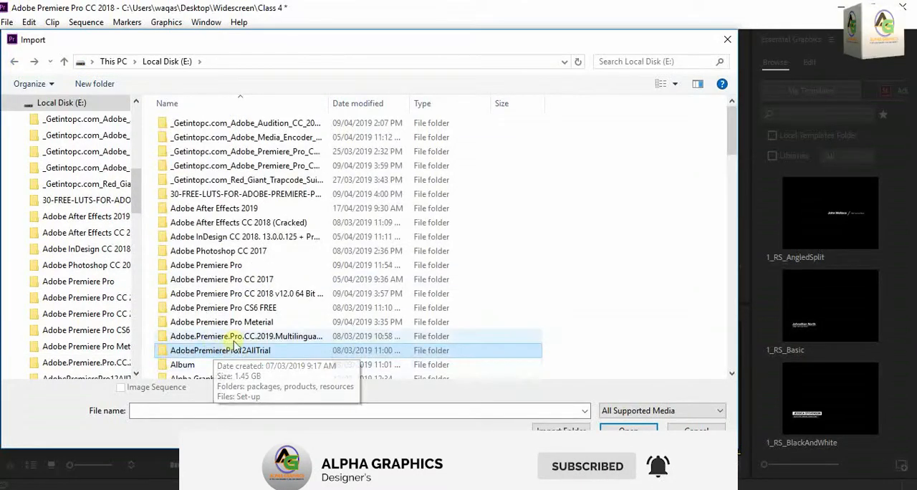
pyautogui.press('p')
pyautogui.doubleClick(209, 145)
pyautogui.scroll(-1, 231, 262)
pyautogui.scroll(1, 210, 235)
pyautogui.doubleClick(211, 236)
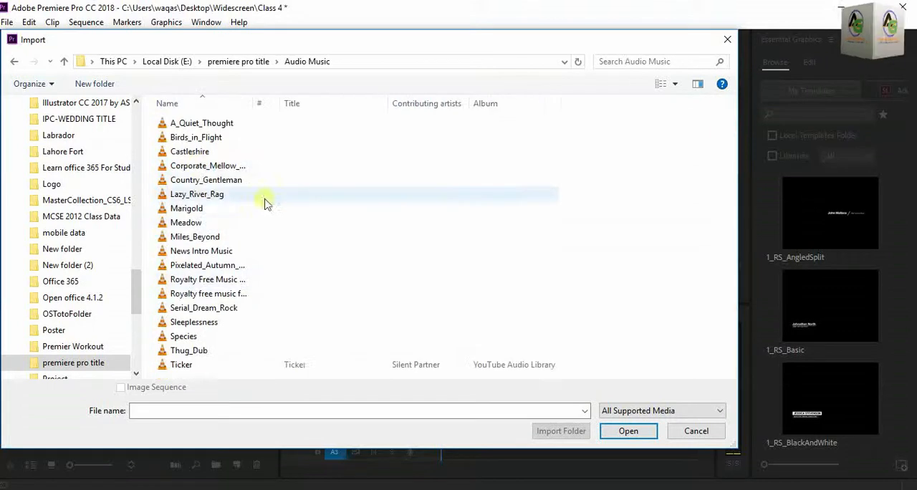
pyautogui.doubleClick(191, 151)
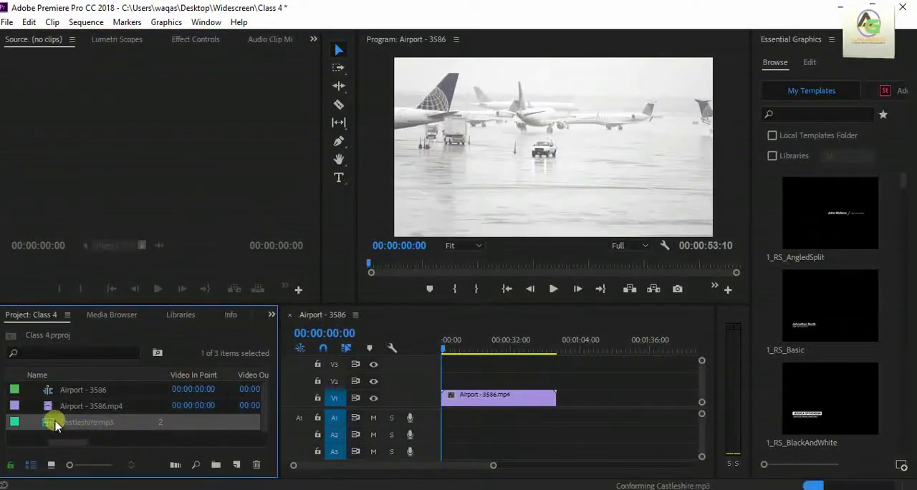
# Load Castleshire.mp3 into the source monitor and add it to track A1 beneath the airport clip, aligned to the sequence start.
pyautogui.doubleClick(53, 422)
pyautogui.click(205, 289)
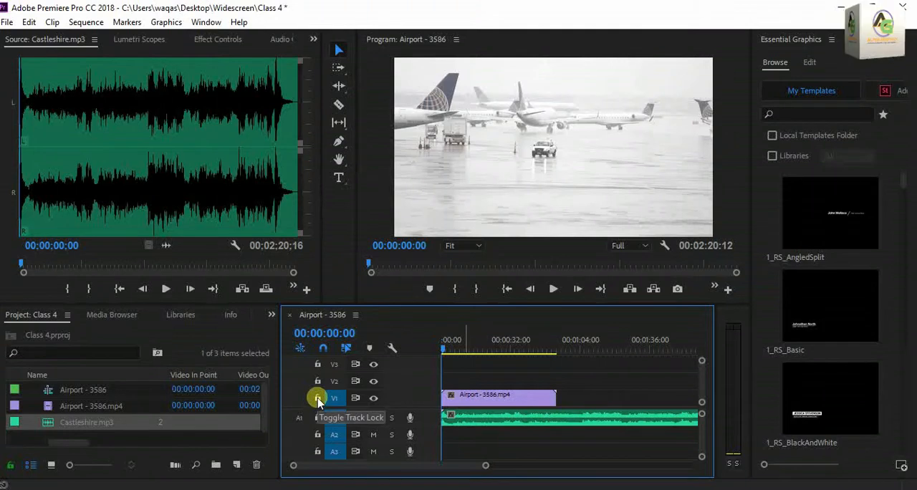
pyautogui.click(195, 443)
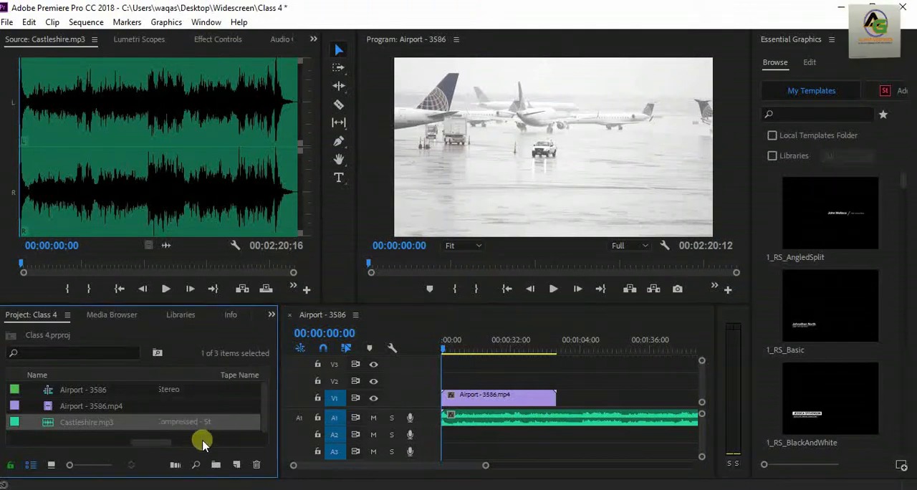
# Import 171124_E1_HD_012.mp4 from the premiere pro title > Video folder on Local Disk (E:).
pyautogui.doubleClick(174, 434)
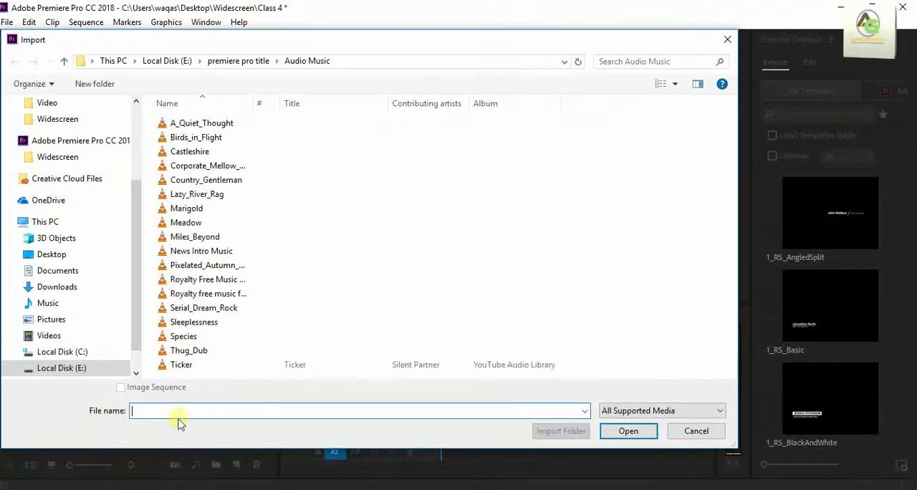
pyautogui.click(62, 367)
pyautogui.doubleClick(205, 371)
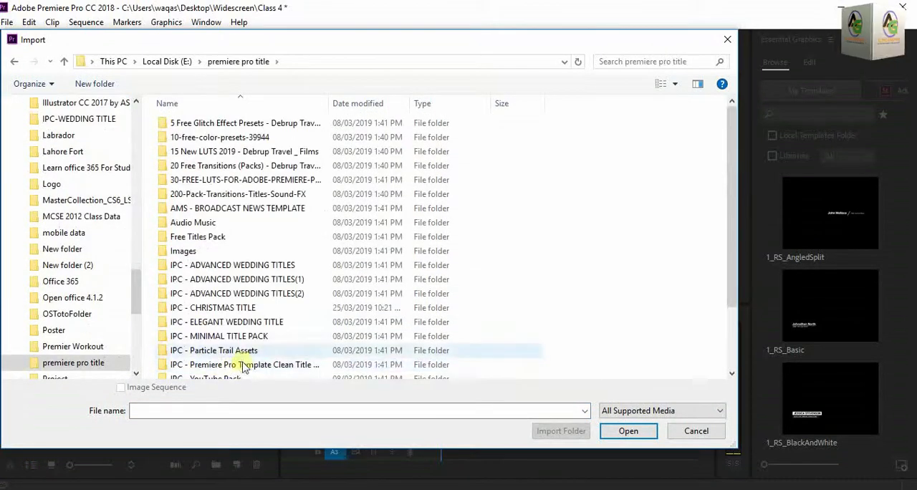
pyautogui.scroll(-2, 246, 363)
pyautogui.click(236, 371)
pyautogui.doubleClick(193, 295)
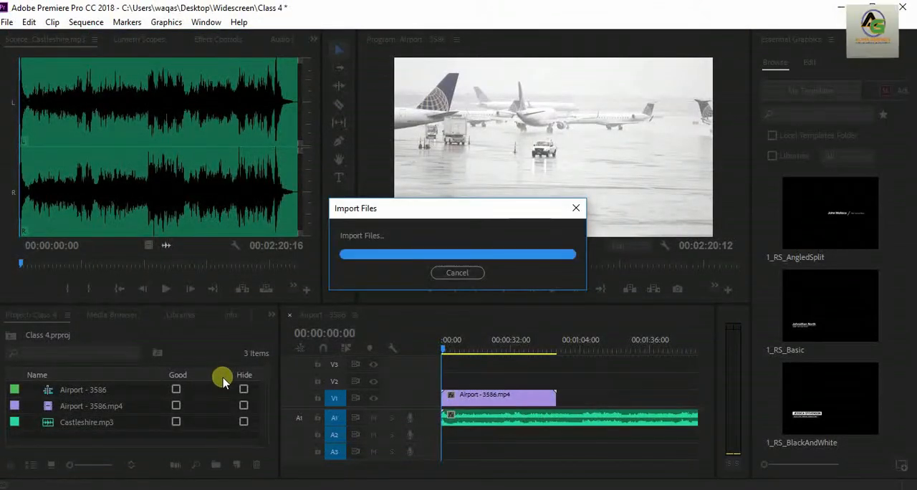
# Place 171124_E1_HD_012.mp4 at the sequence start, with its video on V3 and its audio on A2, and preview playback.
pyautogui.moveTo(46, 392); pyautogui.dragTo(451, 363)
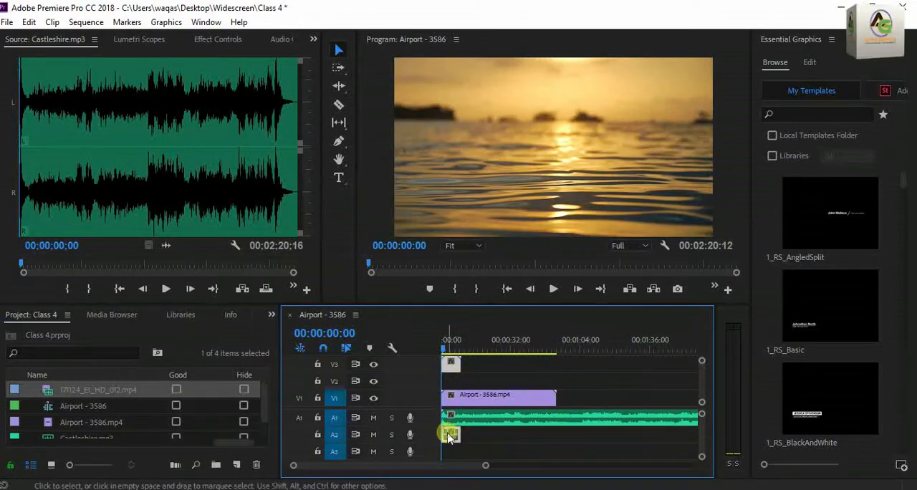
pyautogui.click(551, 289)
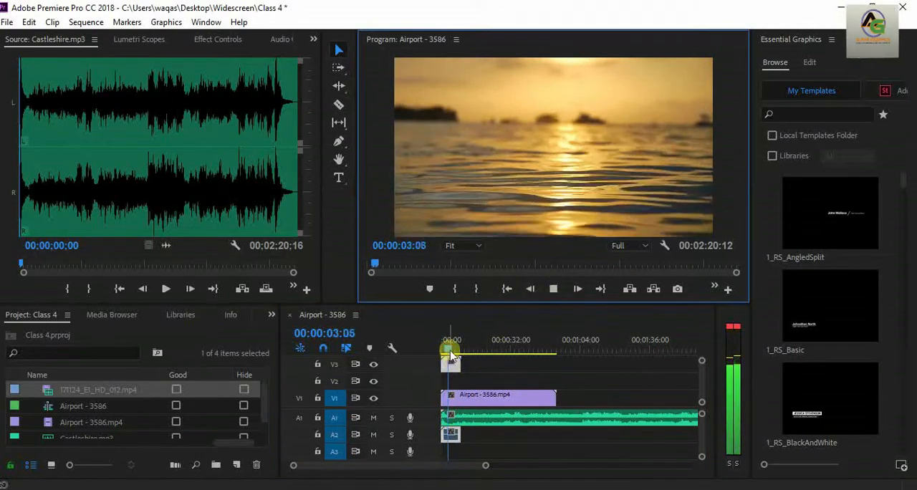
pyautogui.click(449, 362)
# Try starting the Castleshire music on A1 where the V3 clip ends, play it, and return the music to the sequence start.
pyautogui.moveTo(479, 418); pyautogui.dragTo(499, 417)
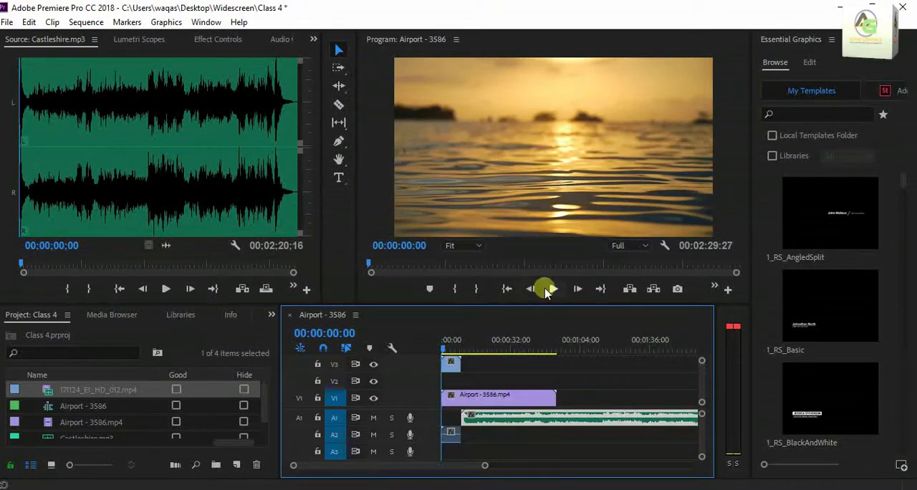
pyautogui.click(553, 288)
pyautogui.click(441, 351)
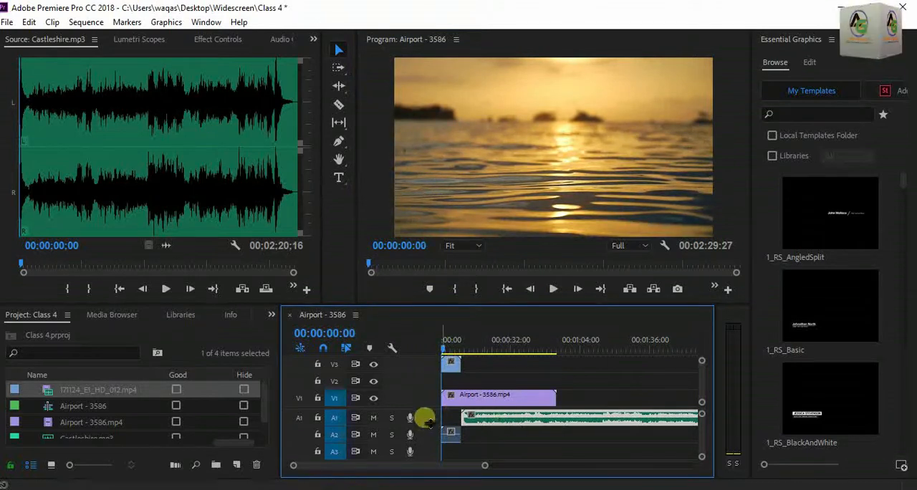
pyautogui.moveTo(488, 415); pyautogui.dragTo(382, 434)
pyautogui.click(477, 417)
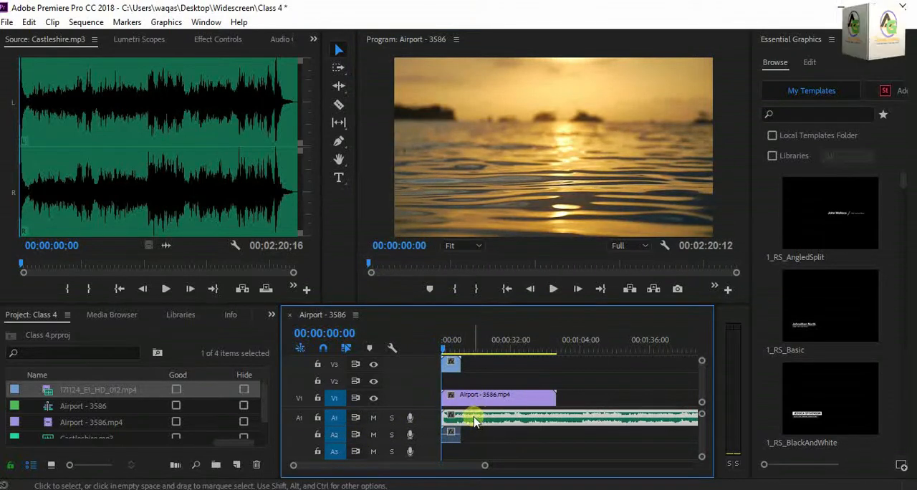
# Import the sunset video 171124_E1_HD_012 from the Video folder inside premiere pro title on Local Disk (E:).
pyautogui.hotkey('ctrl', 'i')
pyautogui.scroll(-5, 287, 286)
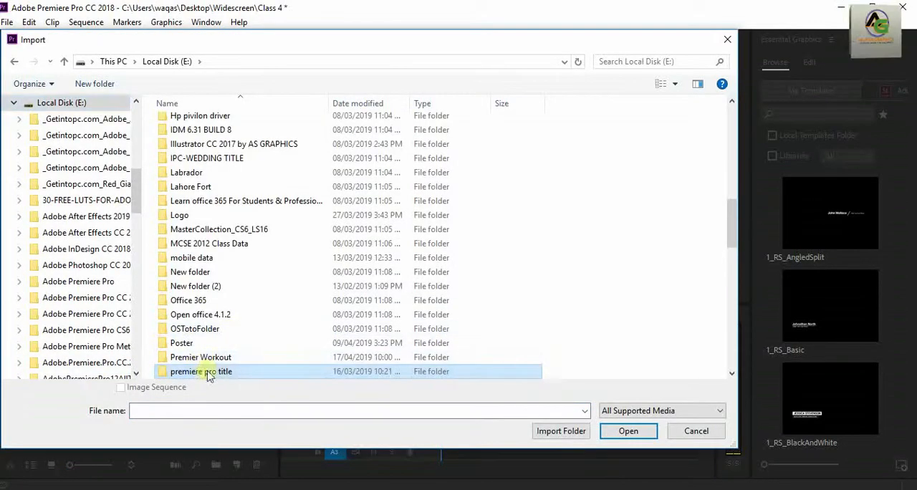
pyautogui.doubleClick(211, 375)
pyautogui.scroll(-3, 258, 354)
pyautogui.doubleClick(187, 372)
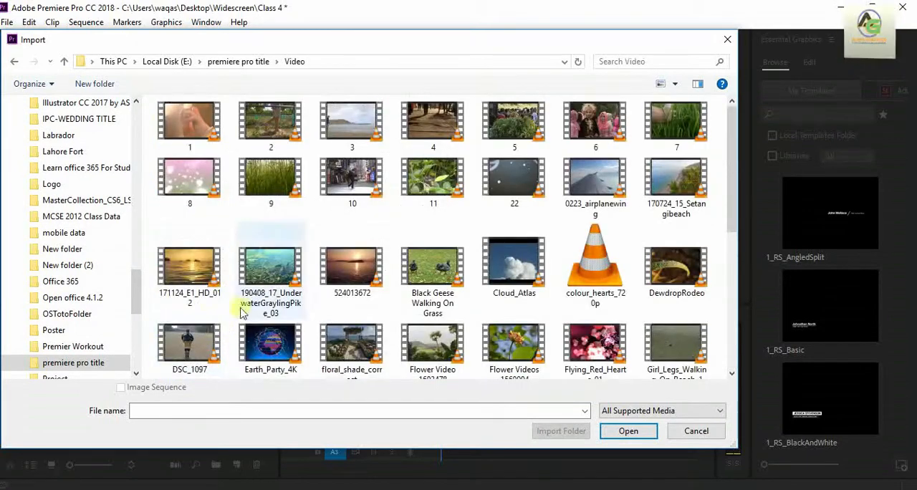
pyautogui.doubleClick(193, 287)
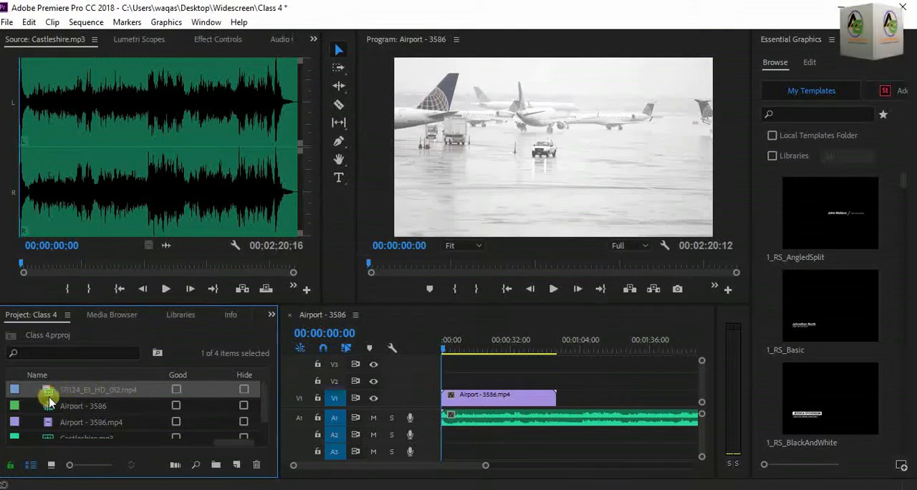
# Add the sunset clip at the sequence start on V3 with its sound on A2, play it, and return the playhead to the start.
pyautogui.moveTo(47, 392); pyautogui.dragTo(456, 437)
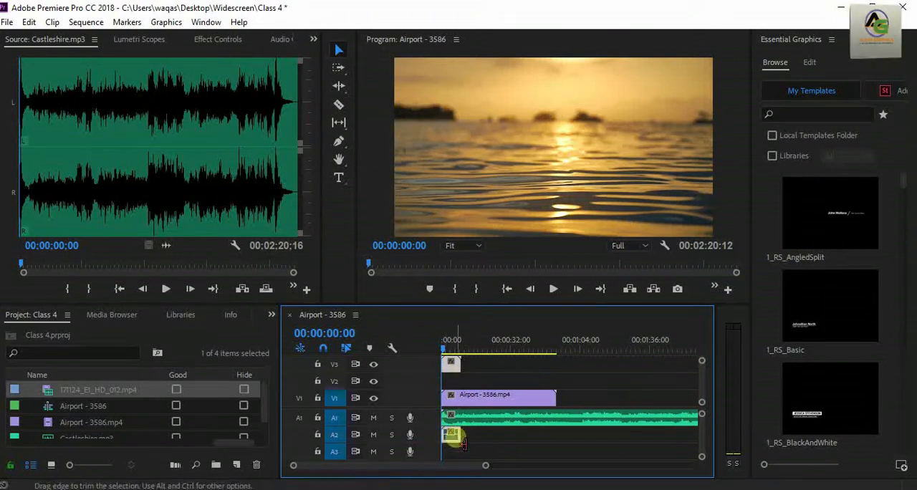
pyautogui.click(553, 288)
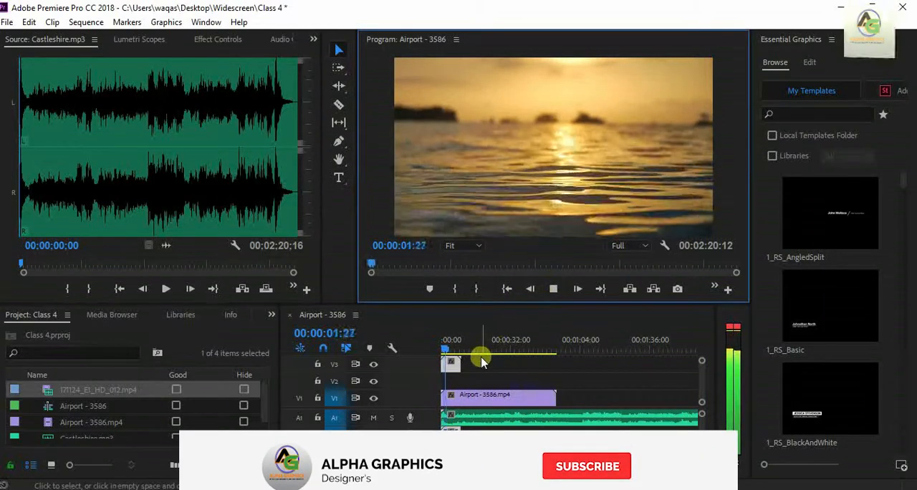
pyautogui.click(442, 350)
# Try delaying the Castleshire music on A1 until the sunset clip ends, preview it, and move the music back to the start.
pyautogui.moveTo(479, 419); pyautogui.dragTo(500, 417)
pyautogui.click(553, 289)
pyautogui.click(436, 349)
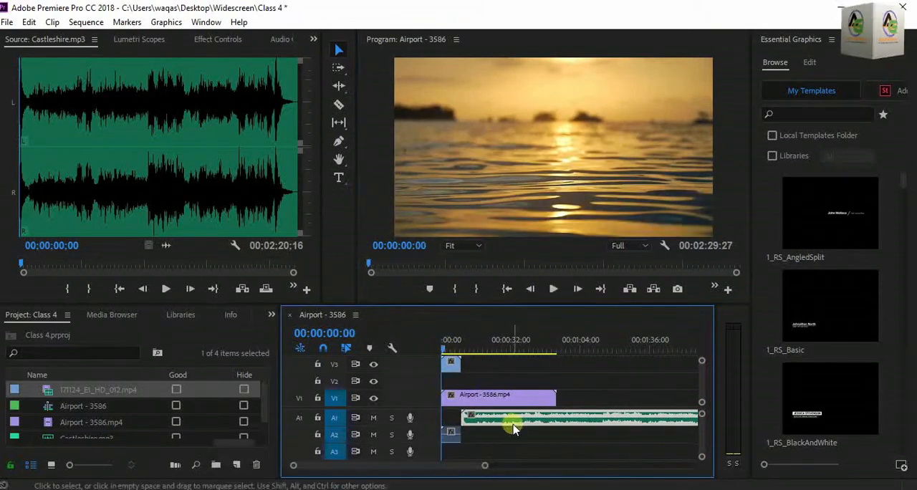
pyautogui.moveTo(490, 414); pyautogui.dragTo(467, 416)
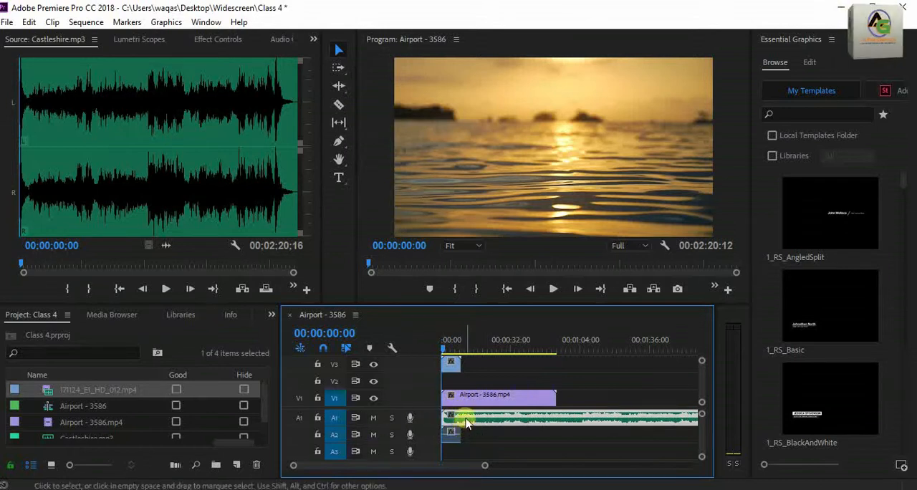
# Lock audio track A1, play the sequence, and return the playhead to the start.
pyautogui.click(318, 418)
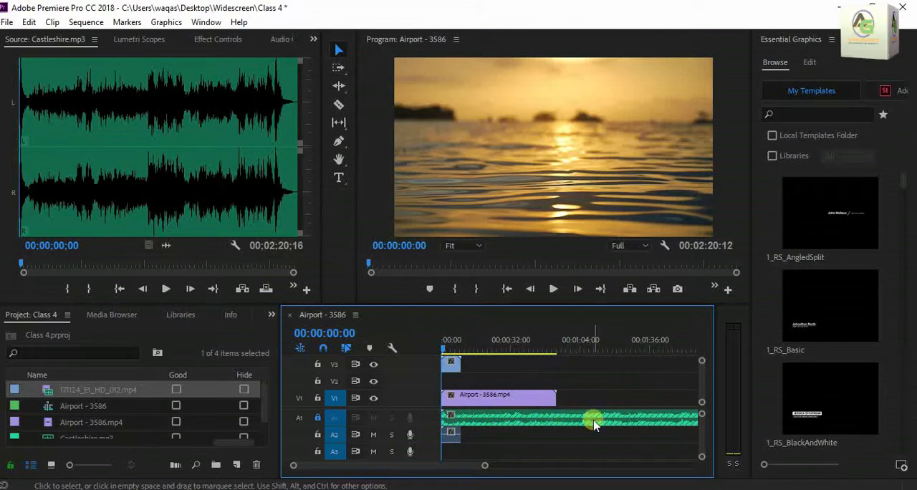
pyautogui.click(553, 290)
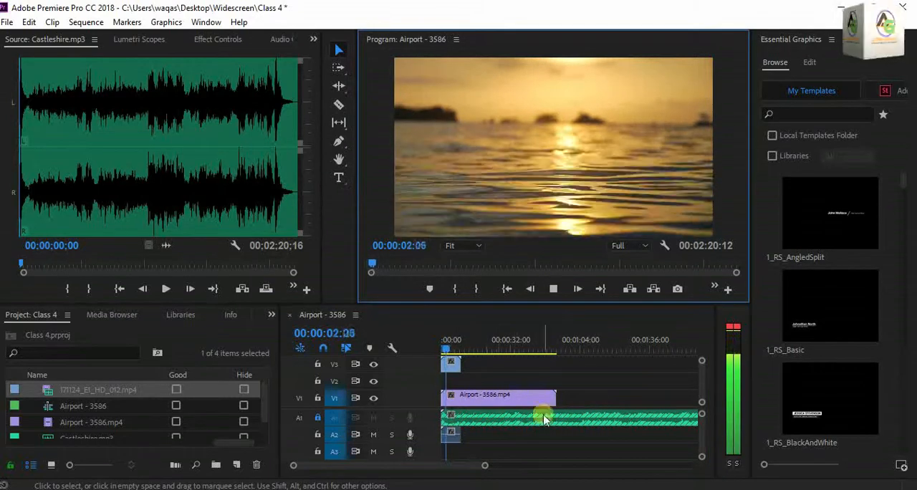
pyautogui.moveTo(459, 354); pyautogui.dragTo(446, 349)
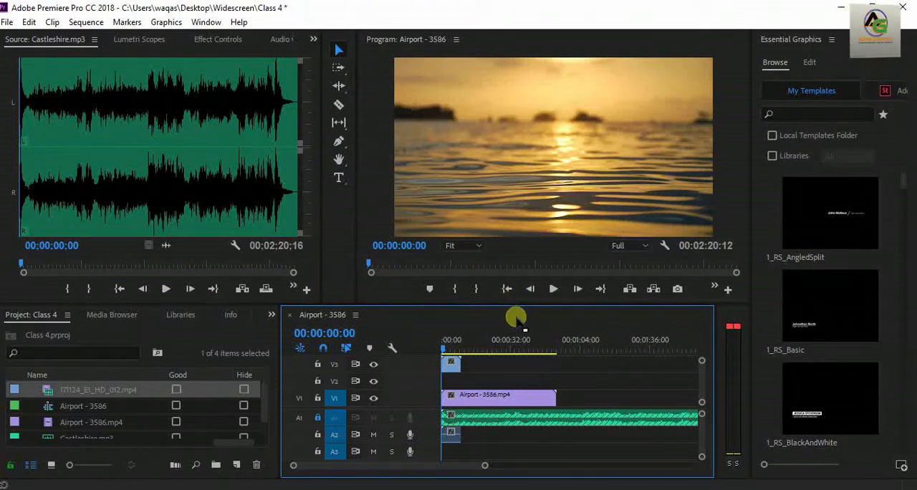
# Switch to the Firefox browser and open the signed-in account's own YouTube channel page.
pyautogui.click(548, 488)
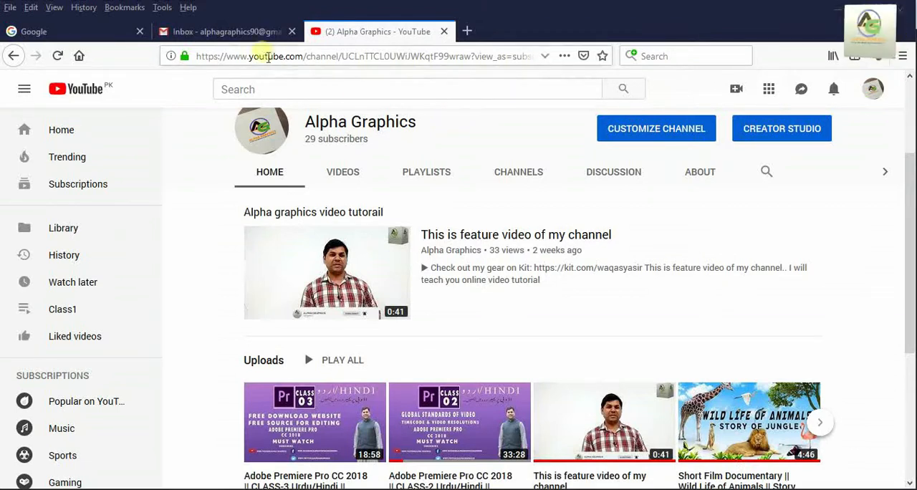
pyautogui.click(228, 31)
pyautogui.click(374, 31)
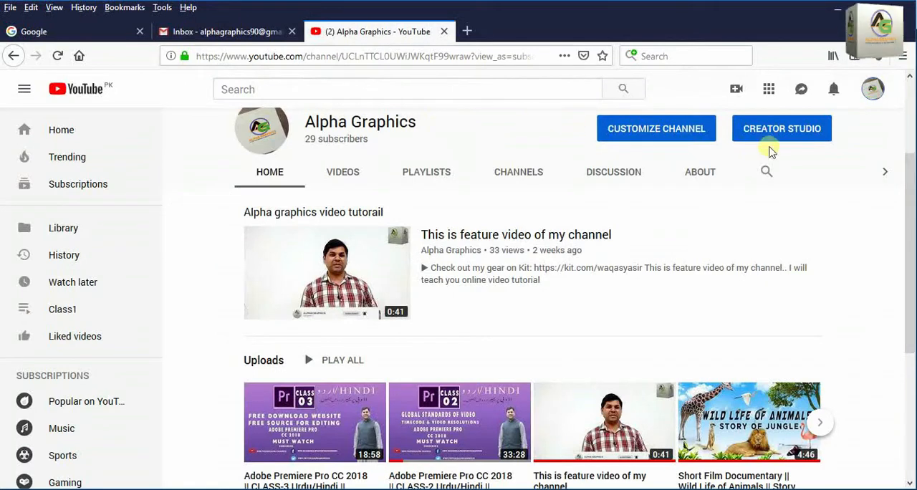
pyautogui.click(873, 89)
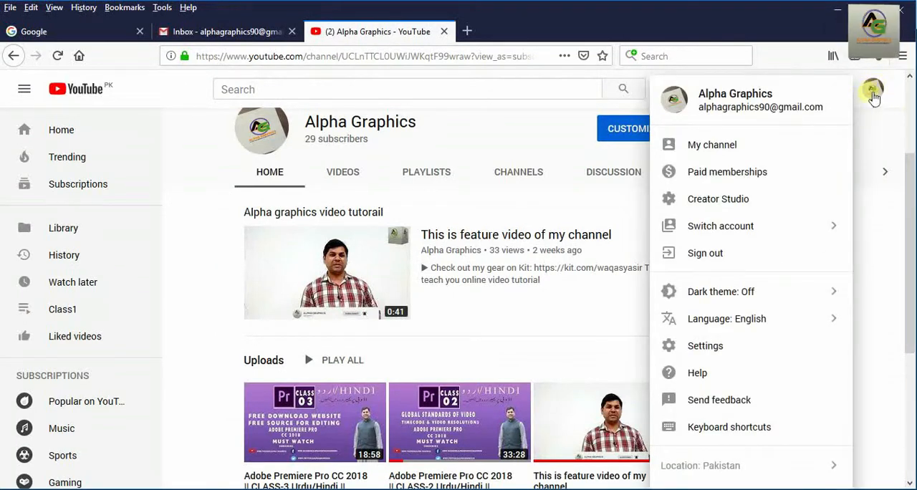
pyautogui.click(730, 146)
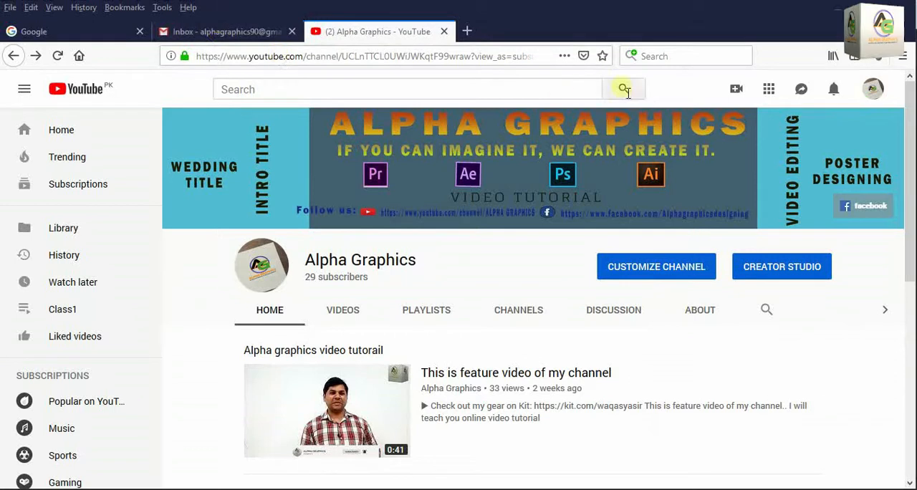
# Open Creator Studio for the channel and go to the Audio Library in its Create section.
pyautogui.click(873, 89)
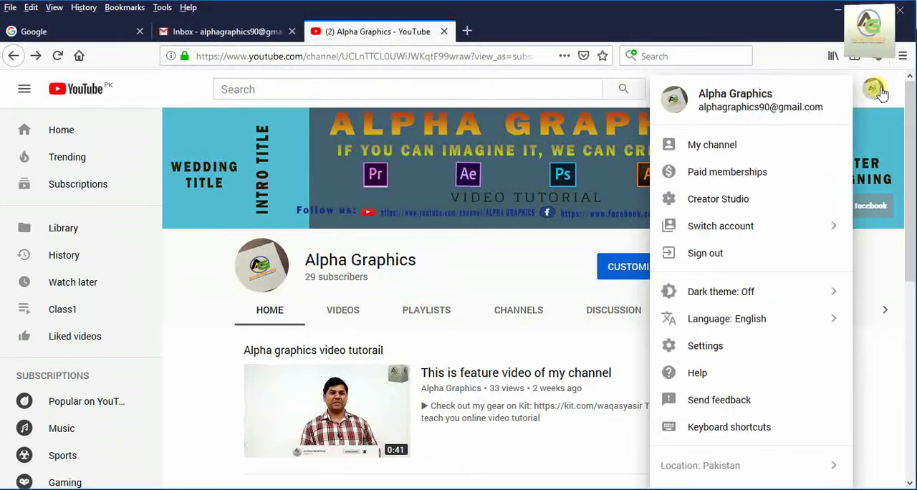
pyautogui.click(731, 206)
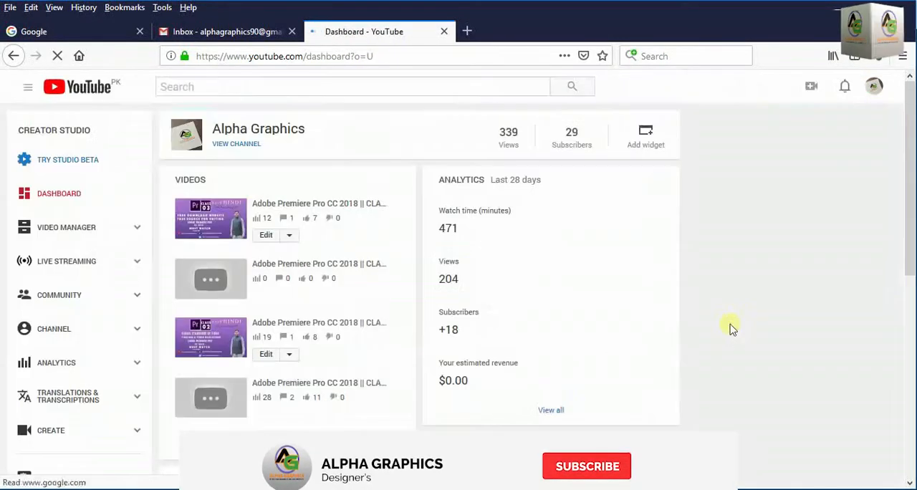
pyautogui.scroll(-3, 90, 267)
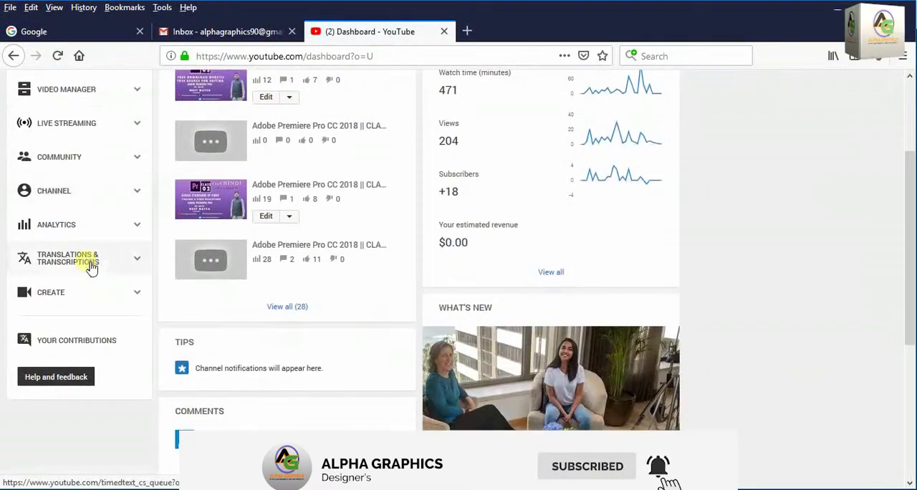
pyautogui.click(130, 298)
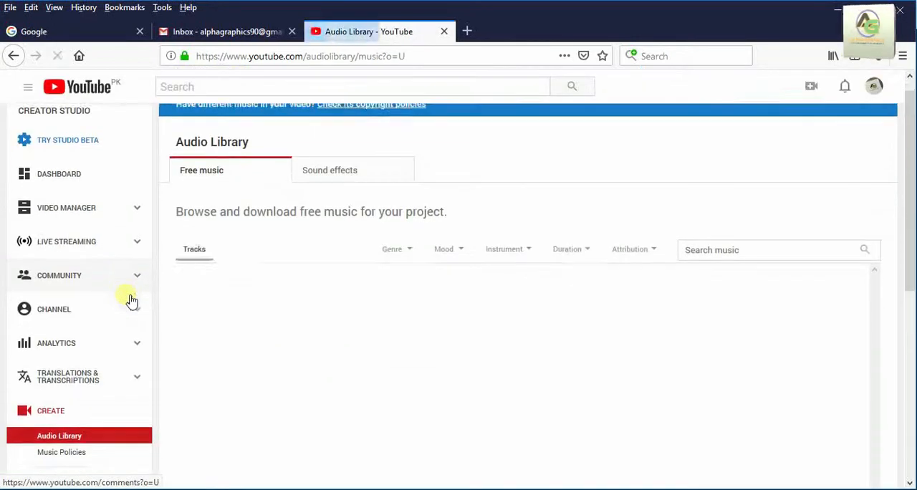
# Look through the free music tracks in the Audio Library and preview Dreaming Blue.
pyautogui.scroll(-1, 111, 299)
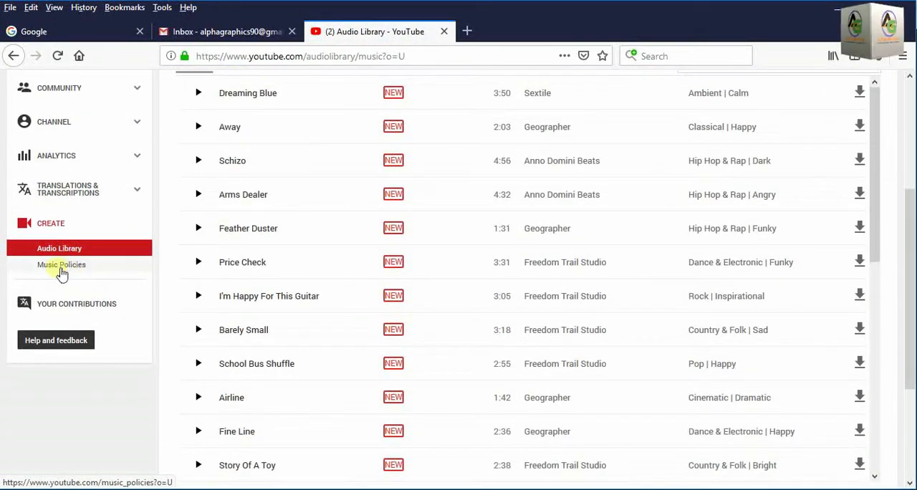
pyautogui.scroll(3, 75, 262)
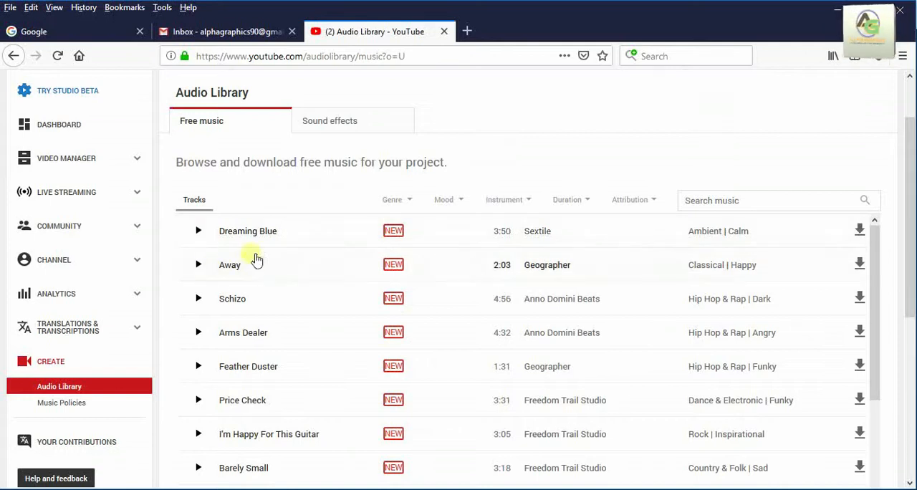
pyautogui.click(199, 232)
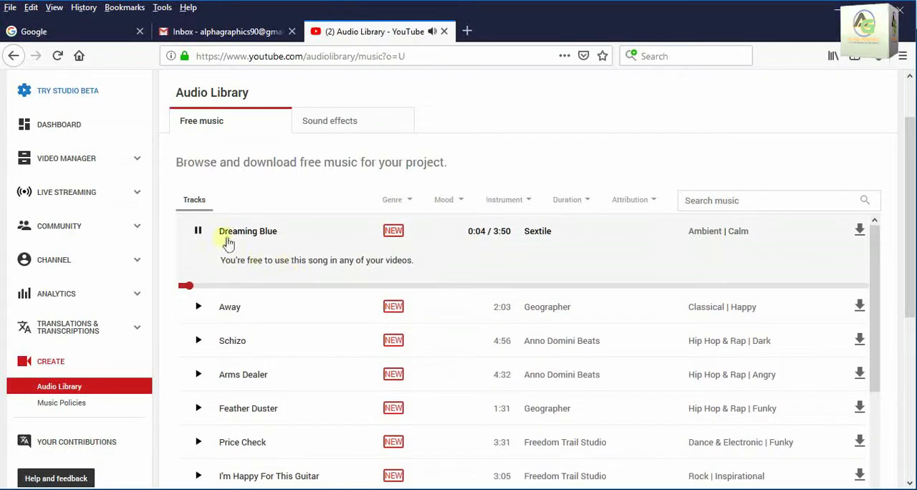
# Close the Audio Library page and reopen the YouTube home page alongside the Gmail inbox.
pyautogui.click(445, 31)
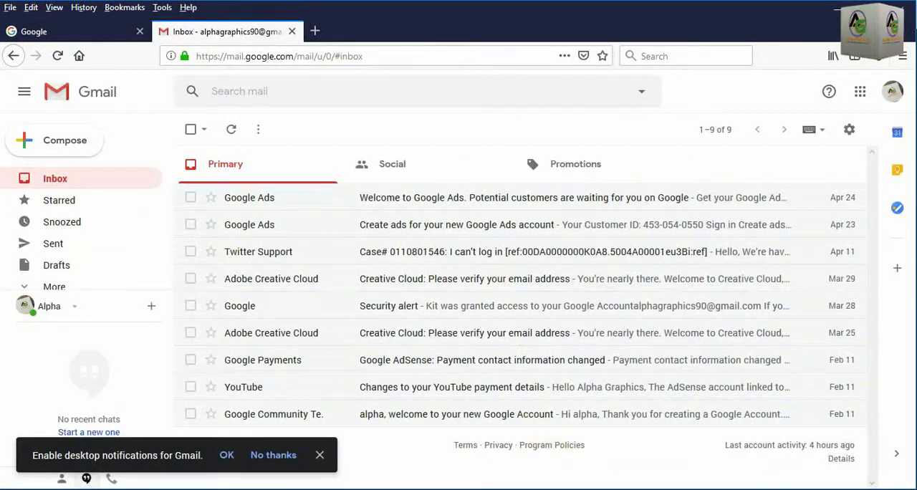
pyautogui.click(611, 360)
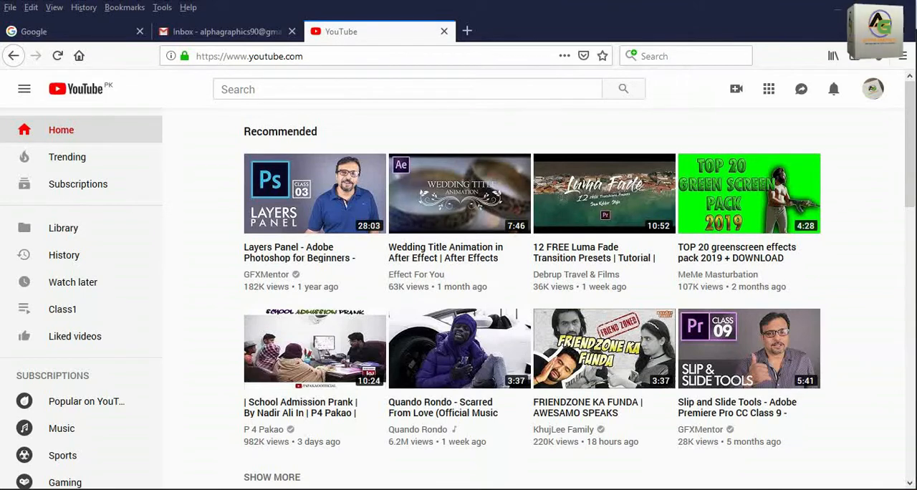
pyautogui.click(240, 29)
pyautogui.click(352, 29)
pyautogui.click(247, 32)
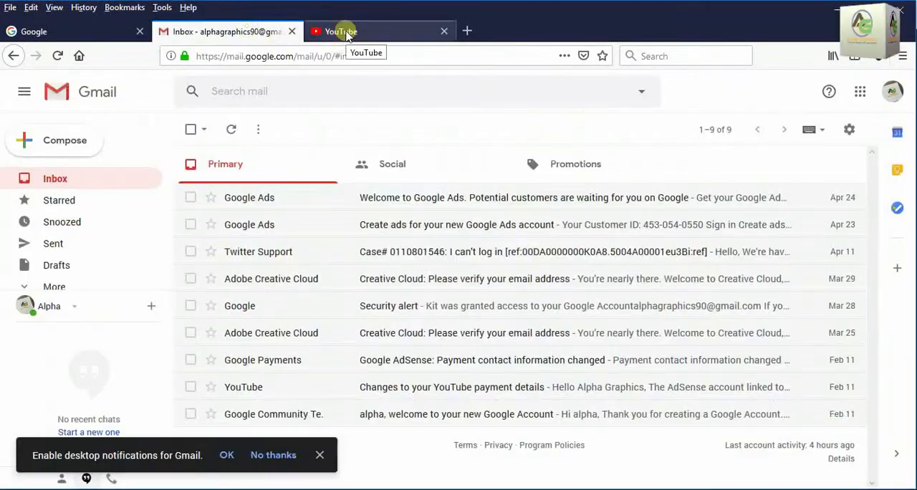
pyautogui.click(348, 32)
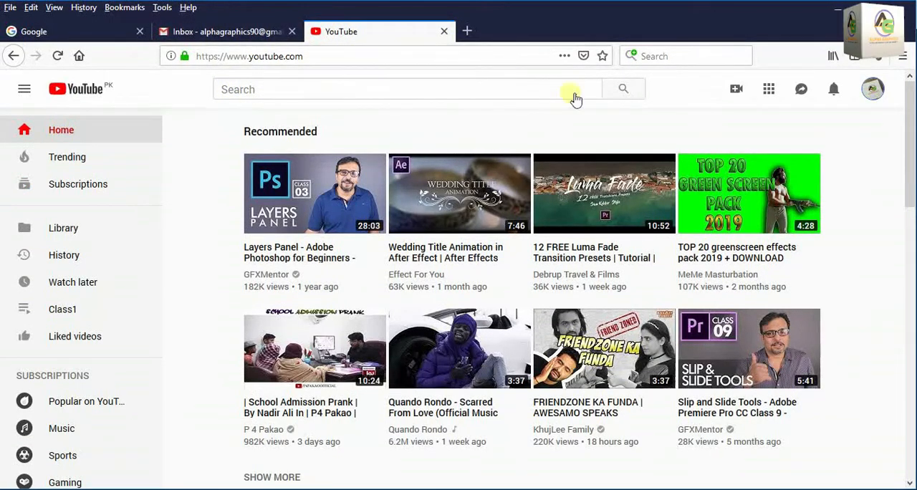
# Open the Creator Studio dashboard from the YouTube account options.
pyautogui.click(873, 91)
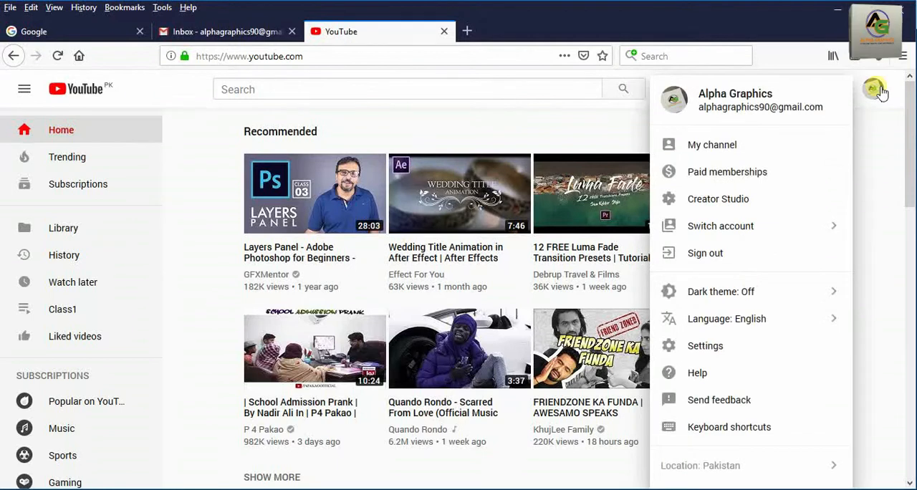
pyautogui.click(738, 203)
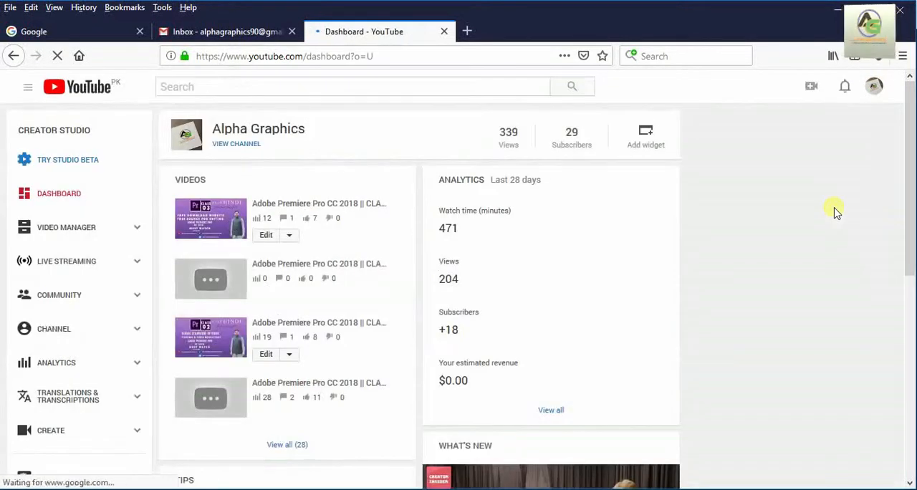
# Open the Audio Library from the Create section of Creator Studio and look over the free music page.
pyautogui.scroll(-5, 63, 227)
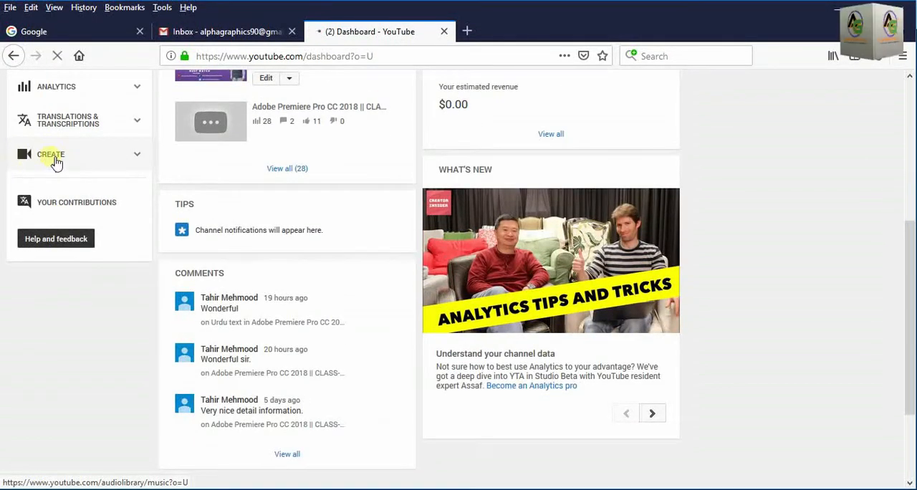
pyautogui.scroll(-3, 127, 215)
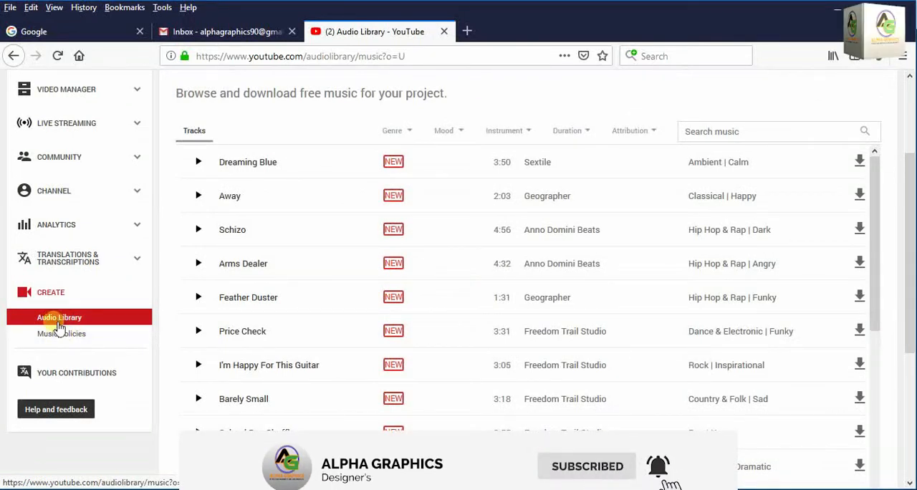
pyautogui.scroll(3, 379, 353)
pyautogui.scroll(-1, 326, 324)
pyautogui.scroll(1, 342, 307)
# Check the genre choices, preview the track Dreaming Blue, save it as an MP3 file and stop the playback.
pyautogui.click(415, 272)
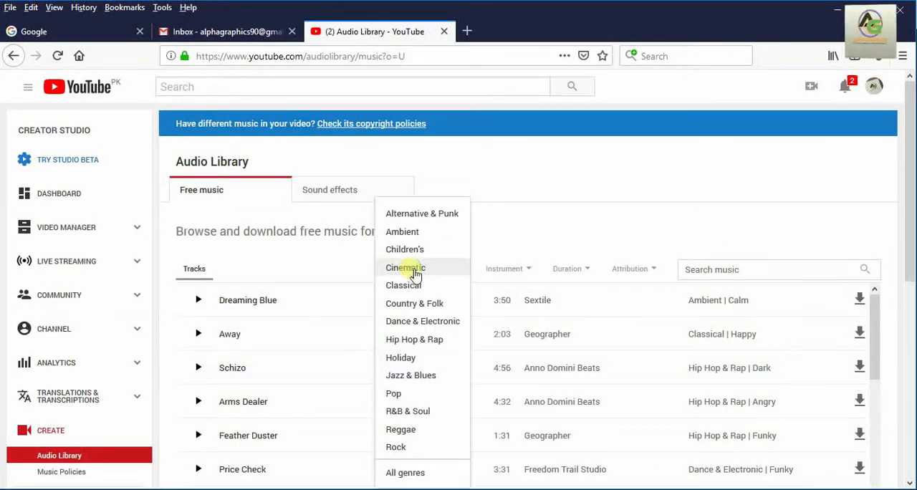
pyautogui.click(202, 303)
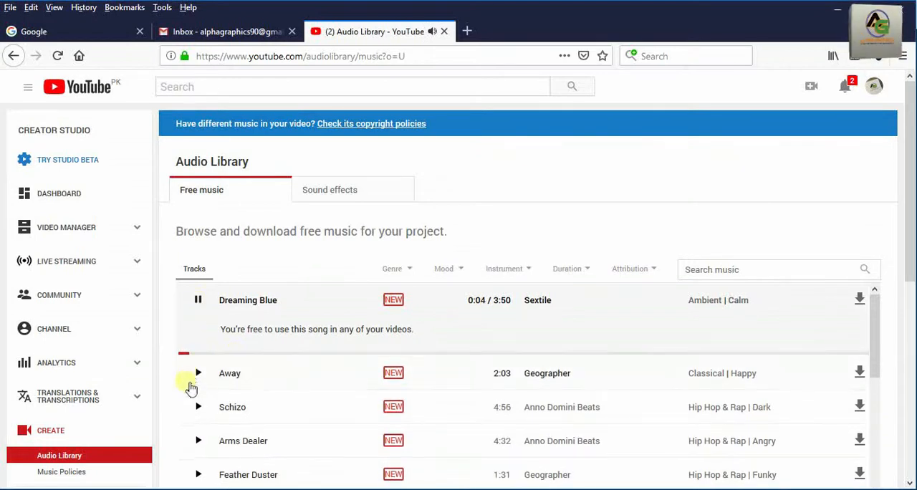
pyautogui.click(861, 305)
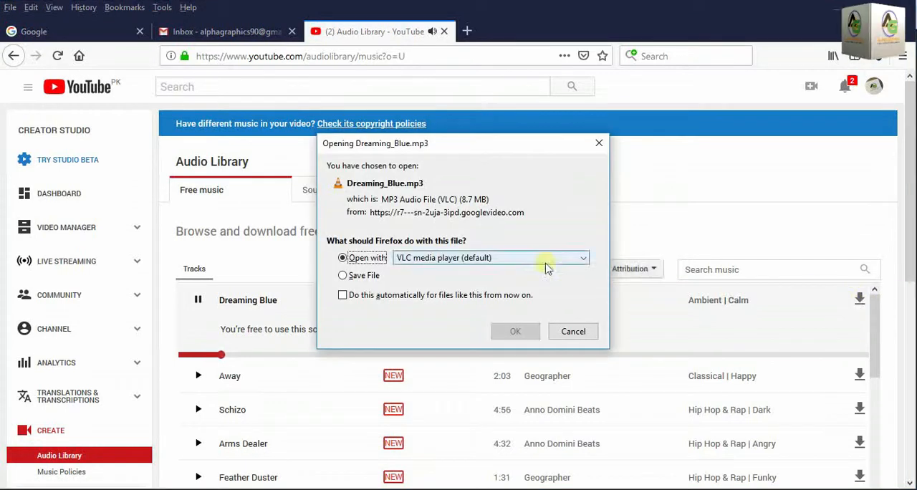
pyautogui.click(364, 277)
pyautogui.click(516, 331)
pyautogui.click(198, 299)
# Filter the free music tracks by the Cinematic genre and the Dramatic mood.
pyautogui.click(409, 270)
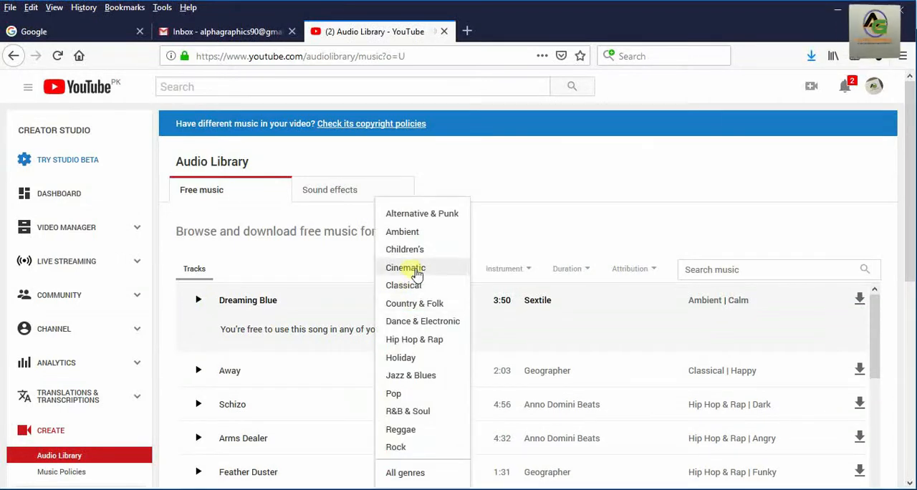
pyautogui.click(414, 268)
pyautogui.click(462, 269)
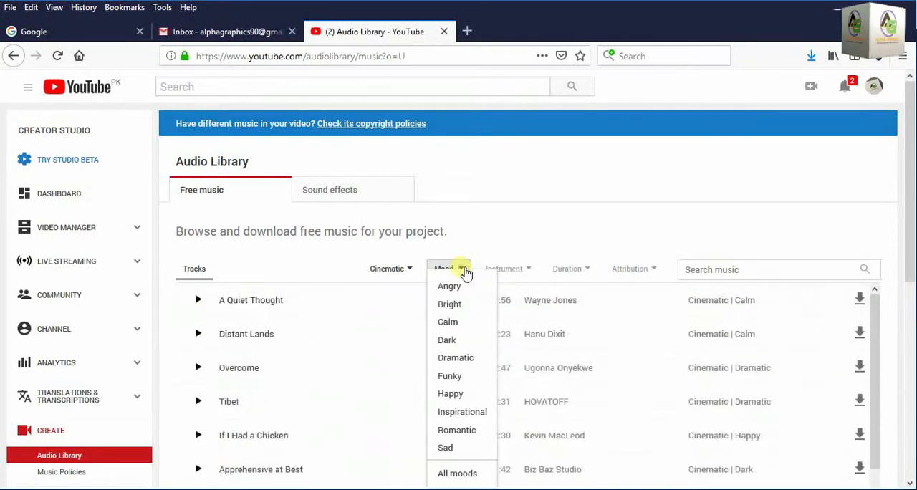
pyautogui.click(468, 365)
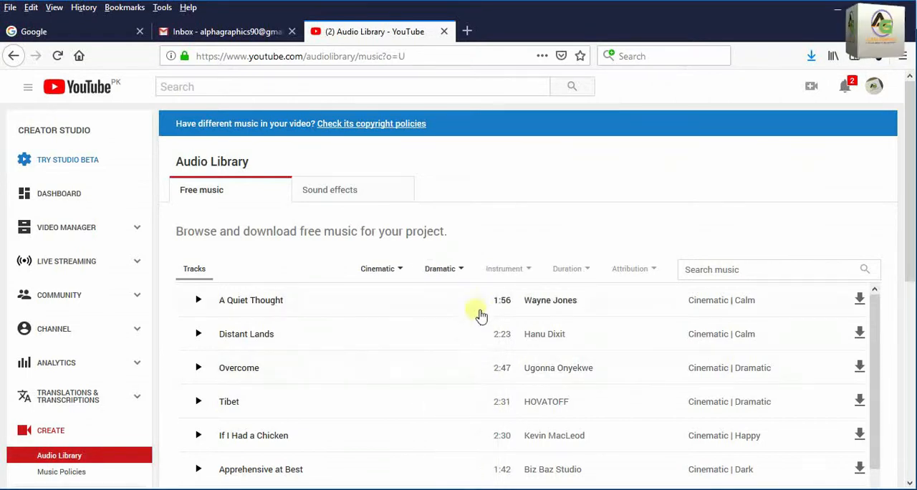
# Look through the instrument and duration filter options and the music search field without applying any of them.
pyautogui.click(531, 270)
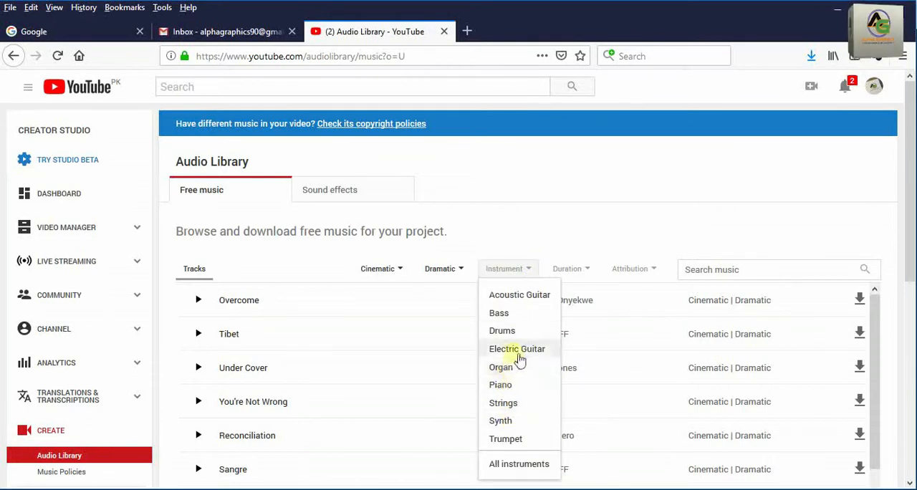
pyautogui.click(594, 240)
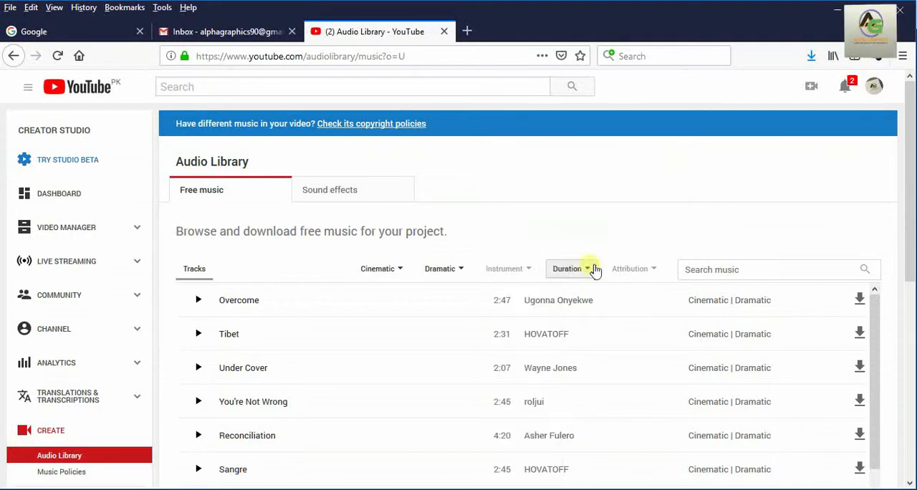
pyautogui.click(594, 270)
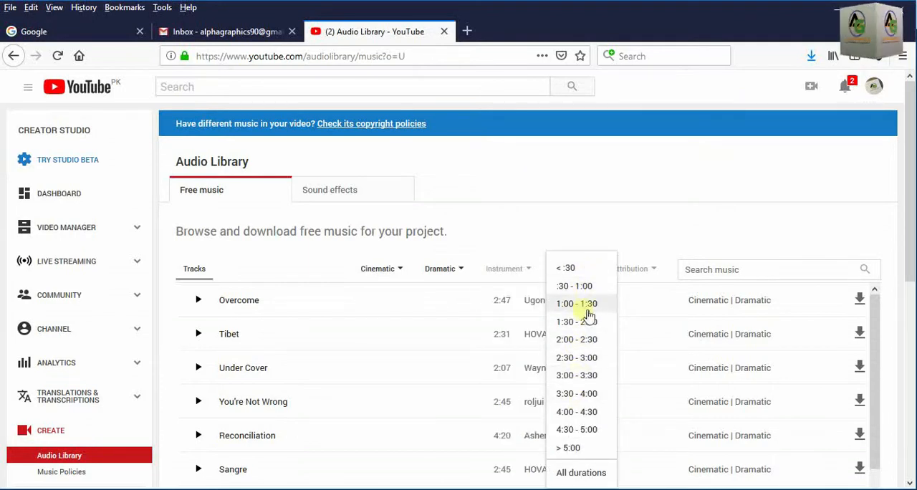
pyautogui.click(601, 229)
pyautogui.click(714, 278)
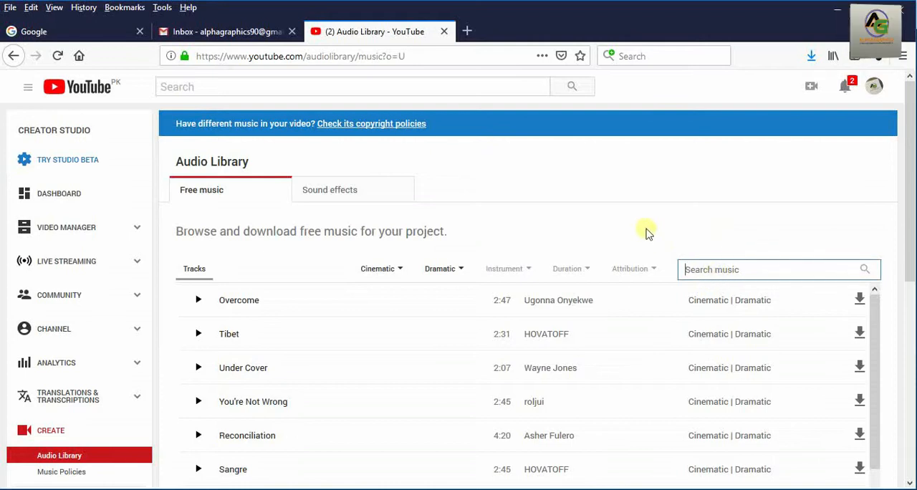
# Preview the Cinematic track Overcome, save it as an MP3 file and stop the playback.
pyautogui.click(201, 300)
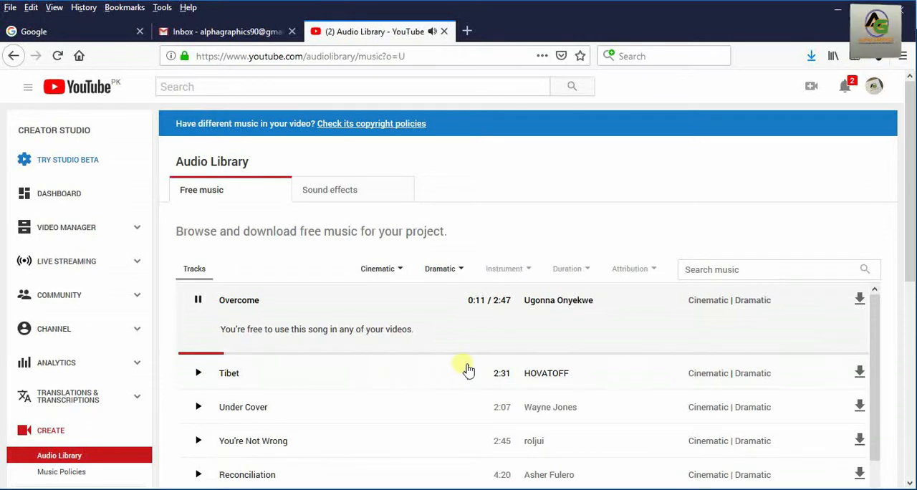
pyautogui.click(860, 301)
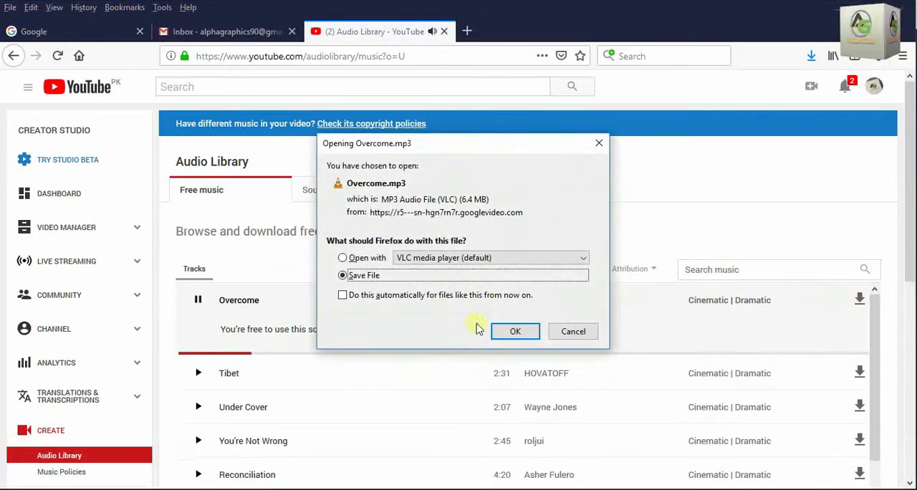
pyautogui.click(516, 331)
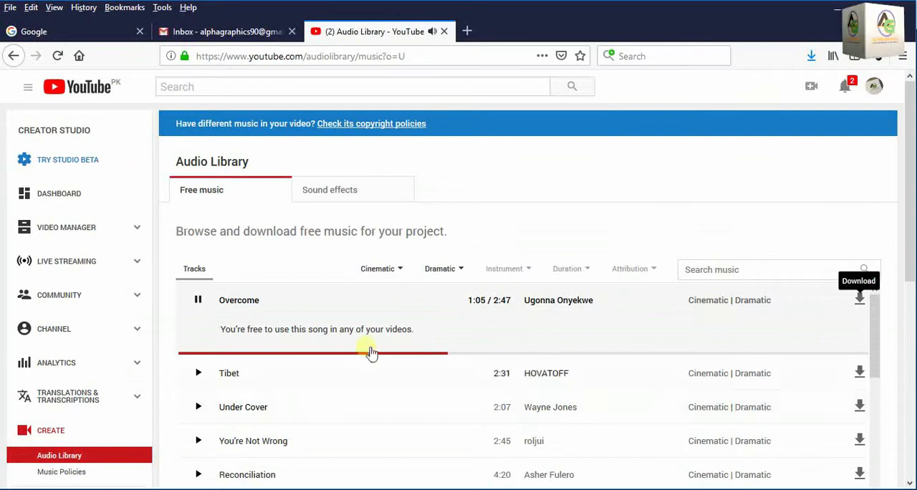
pyautogui.click(200, 301)
pyautogui.click(573, 487)
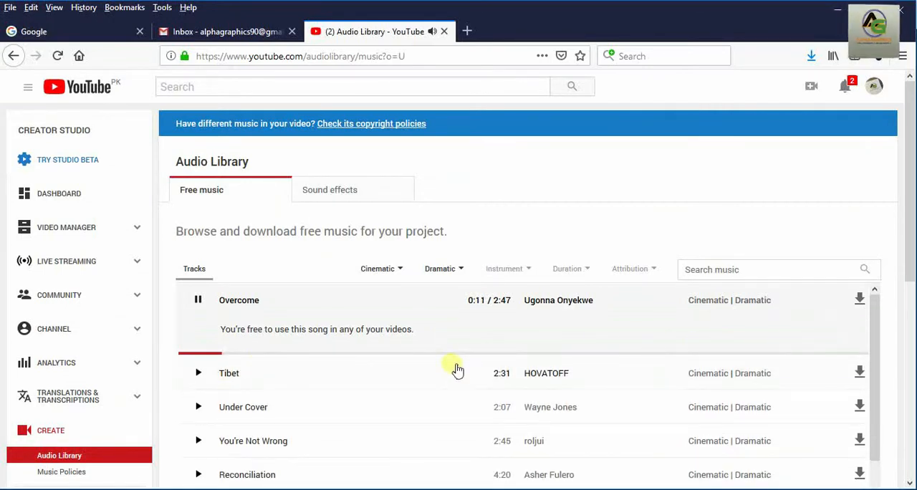
# Download the Overcome MP3 file again while its preview plays, look over the track list and stop the preview.
pyautogui.click(861, 301)
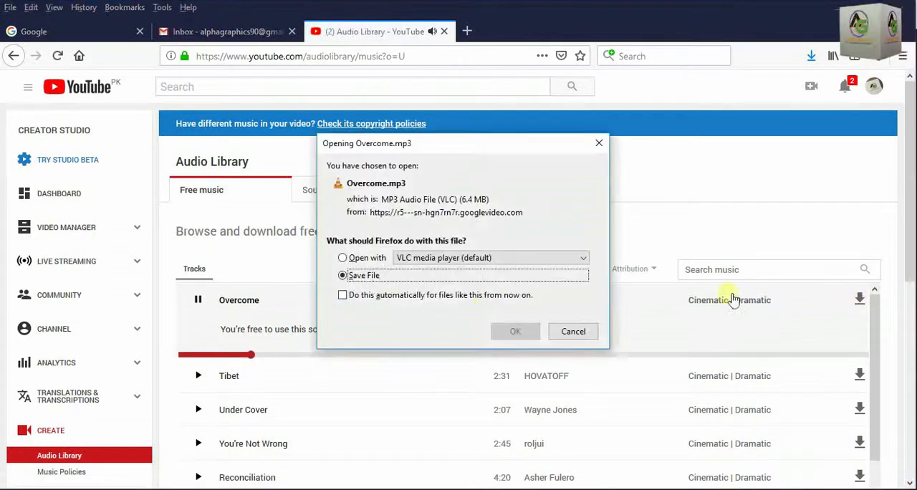
pyautogui.click(515, 331)
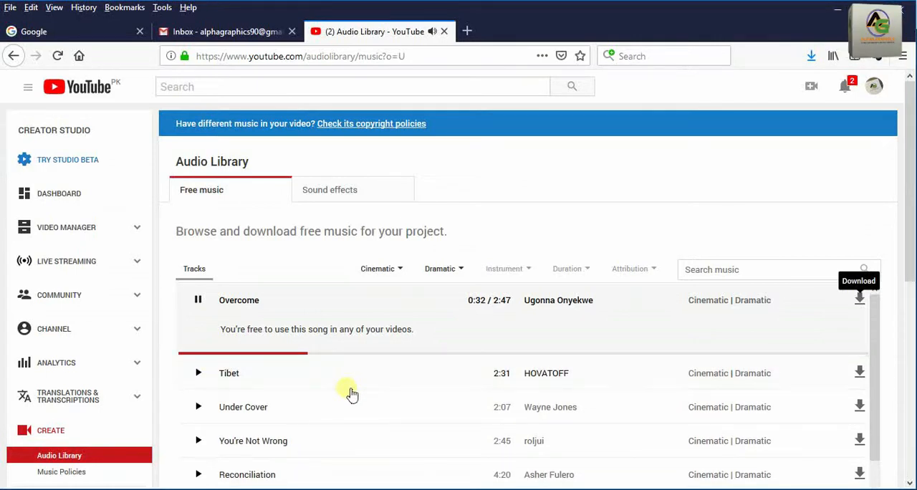
pyautogui.scroll(-2, 351, 392)
pyautogui.scroll(2, 351, 393)
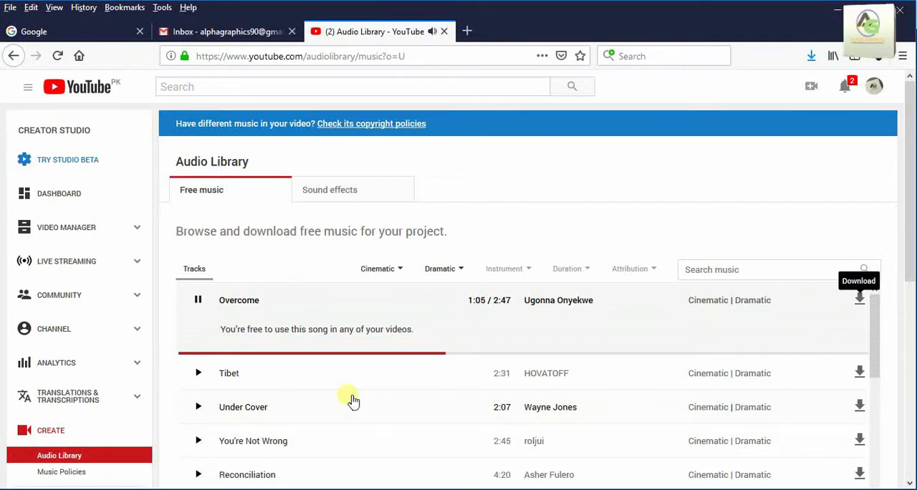
pyautogui.click(198, 300)
pyautogui.click(422, 489)
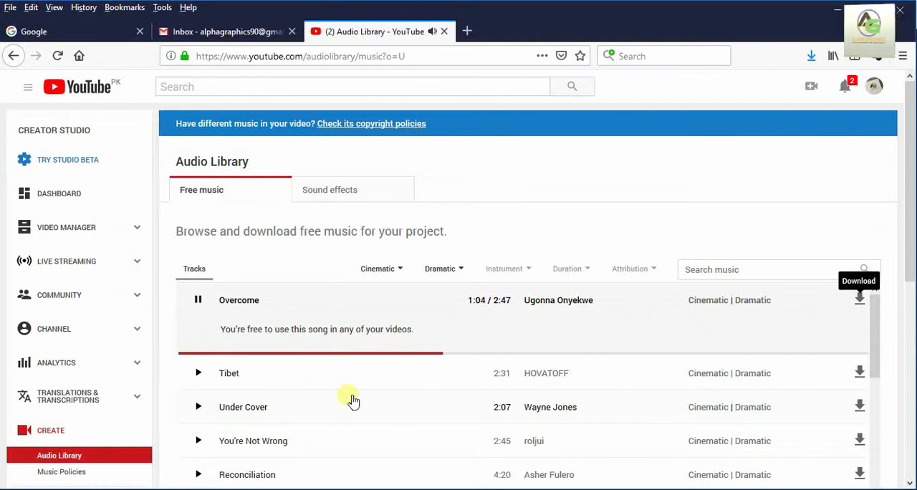
pyautogui.click(199, 300)
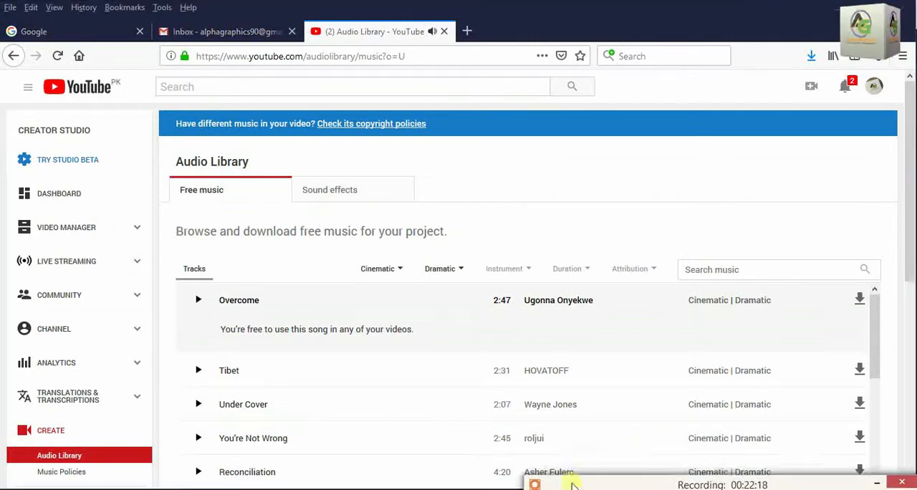